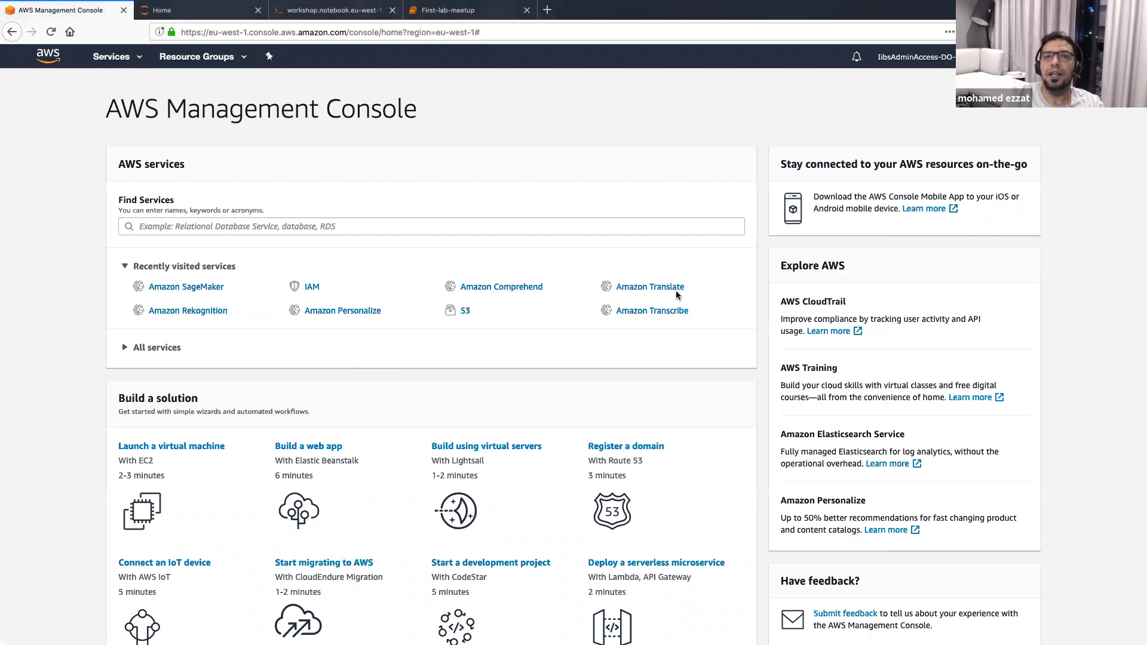
# Search the web for "aws console" in a new browser tab and open the AWS Management Console result.
pyautogui.click(548, 10)
pyautogui.click(509, 101)
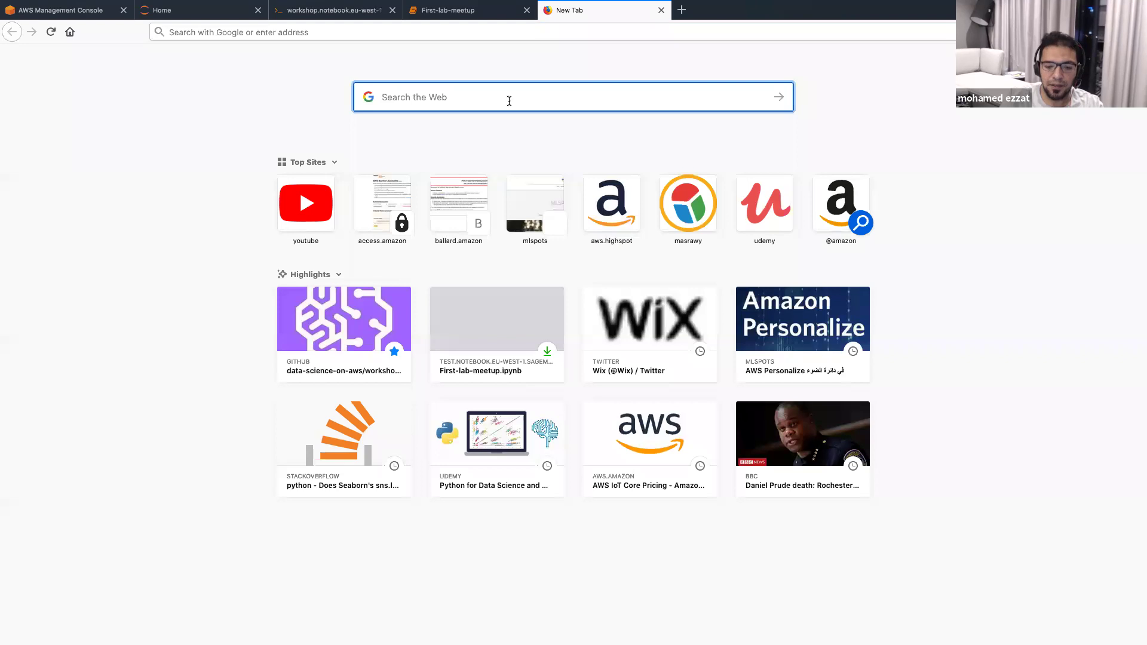
pyautogui.write('aws ')
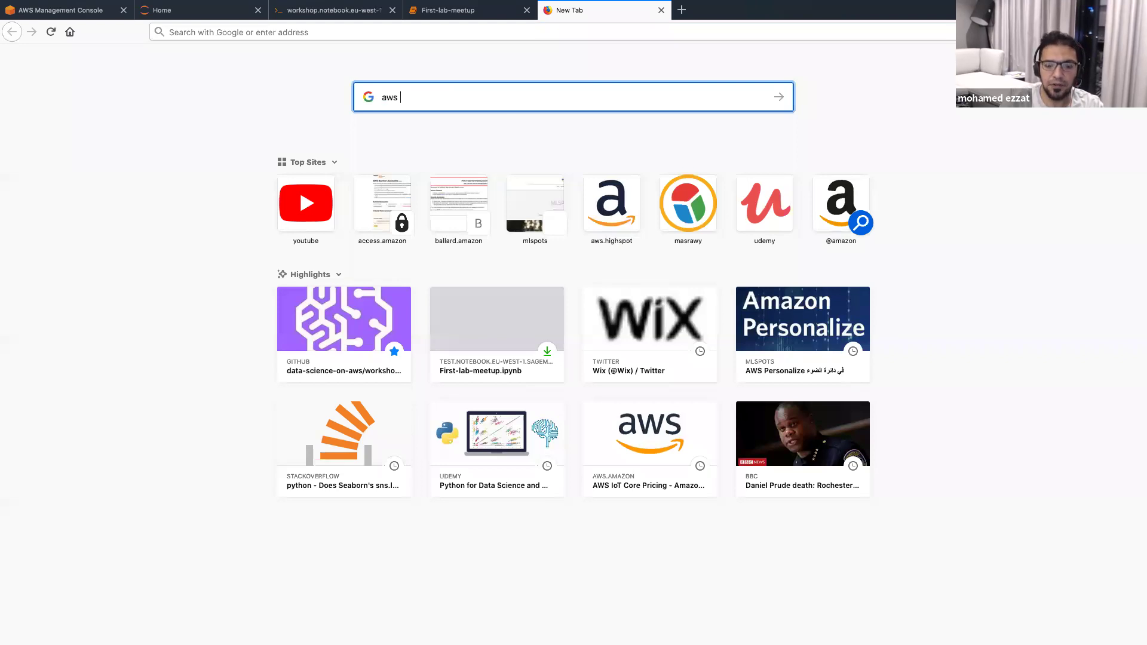
pyautogui.write('console')
pyautogui.press('Return')
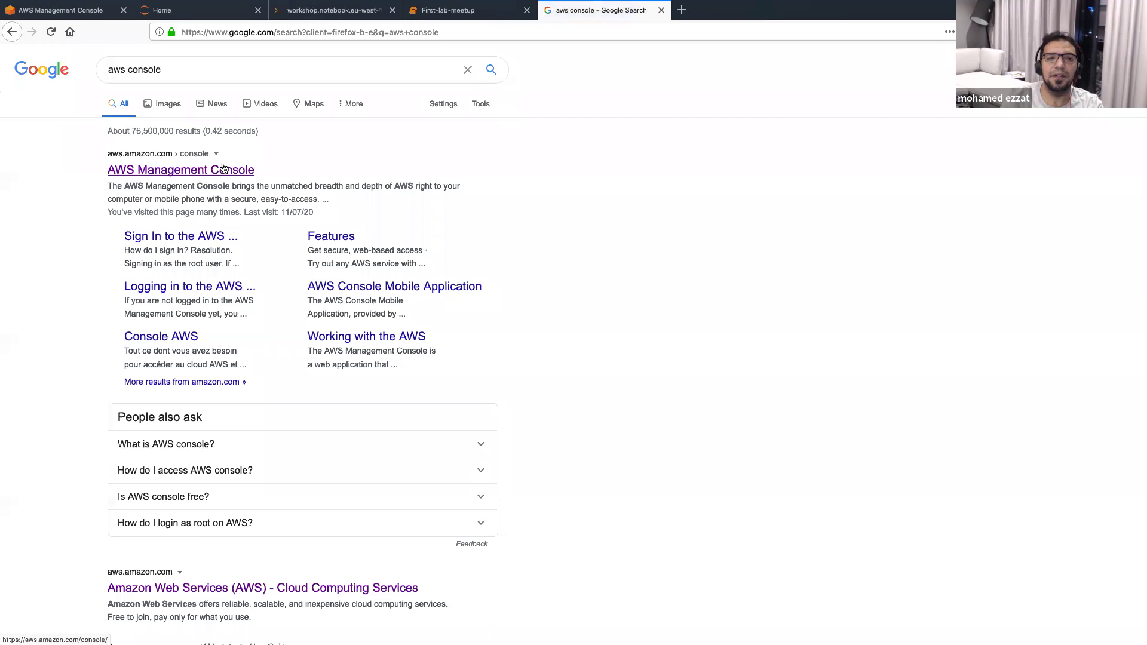
pyautogui.click(228, 172)
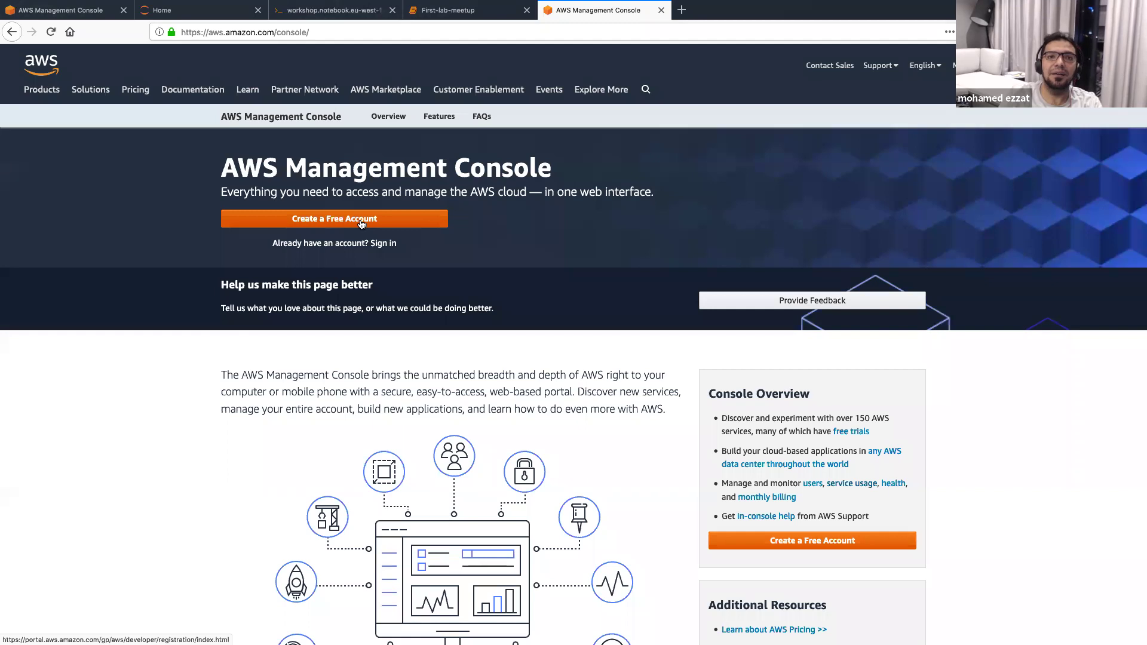
# Return to the signed-in AWS console and open Amazon Rekognition from the Machine Learning services.
pyautogui.click(82, 13)
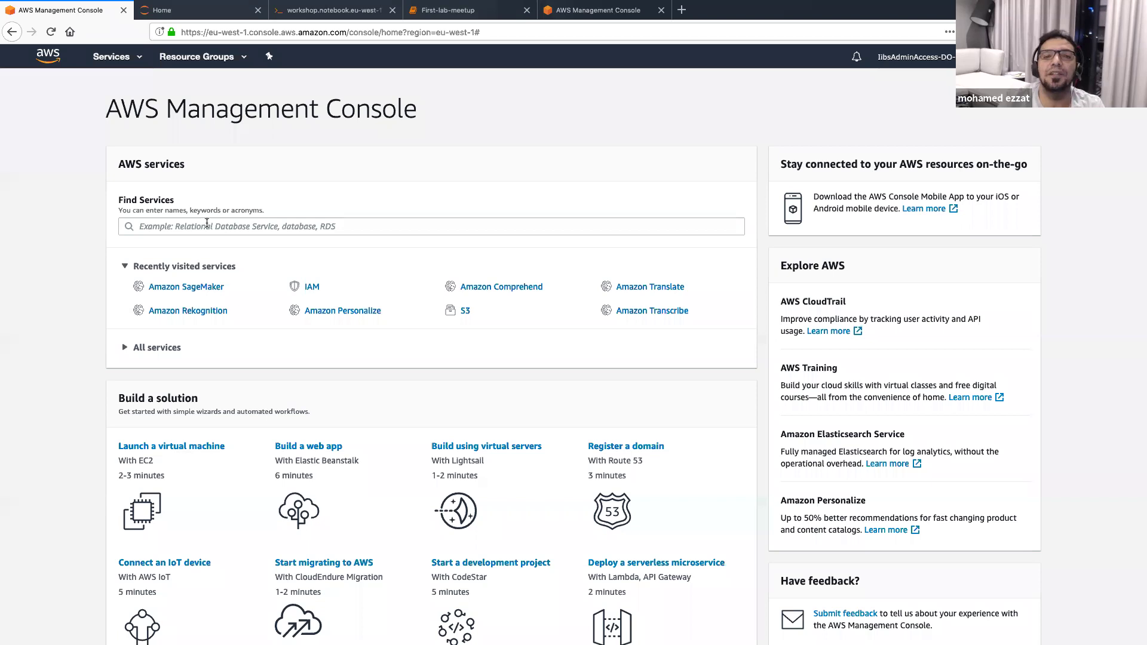
pyautogui.click(141, 59)
pyautogui.scroll(-5, 420, 370)
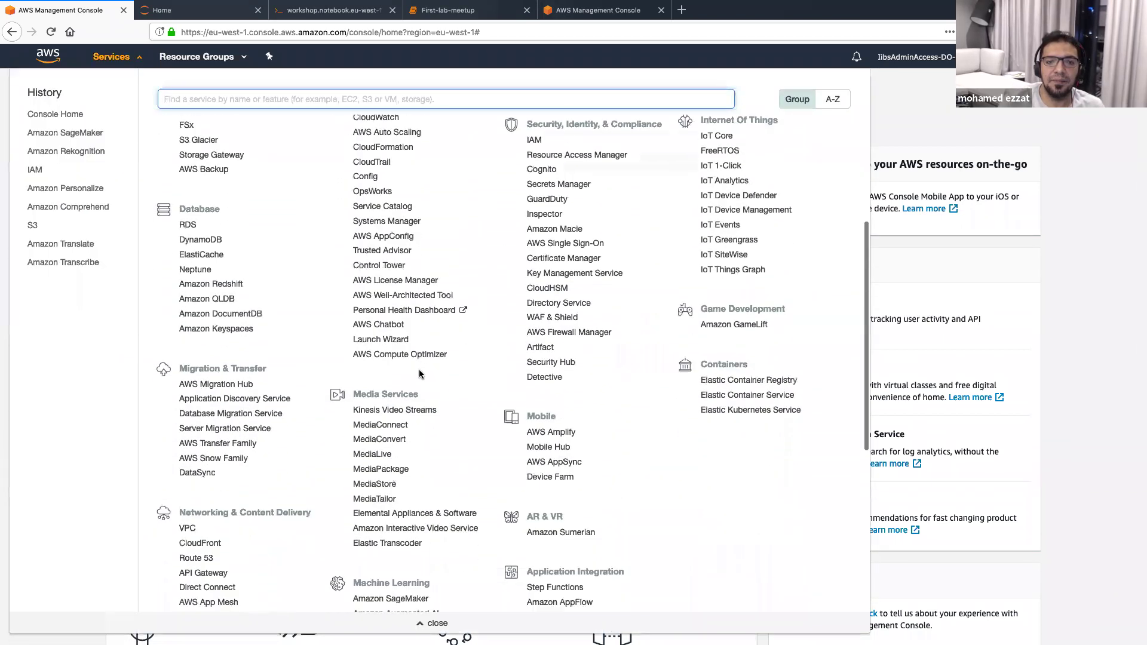
pyautogui.scroll(-3, 420, 374)
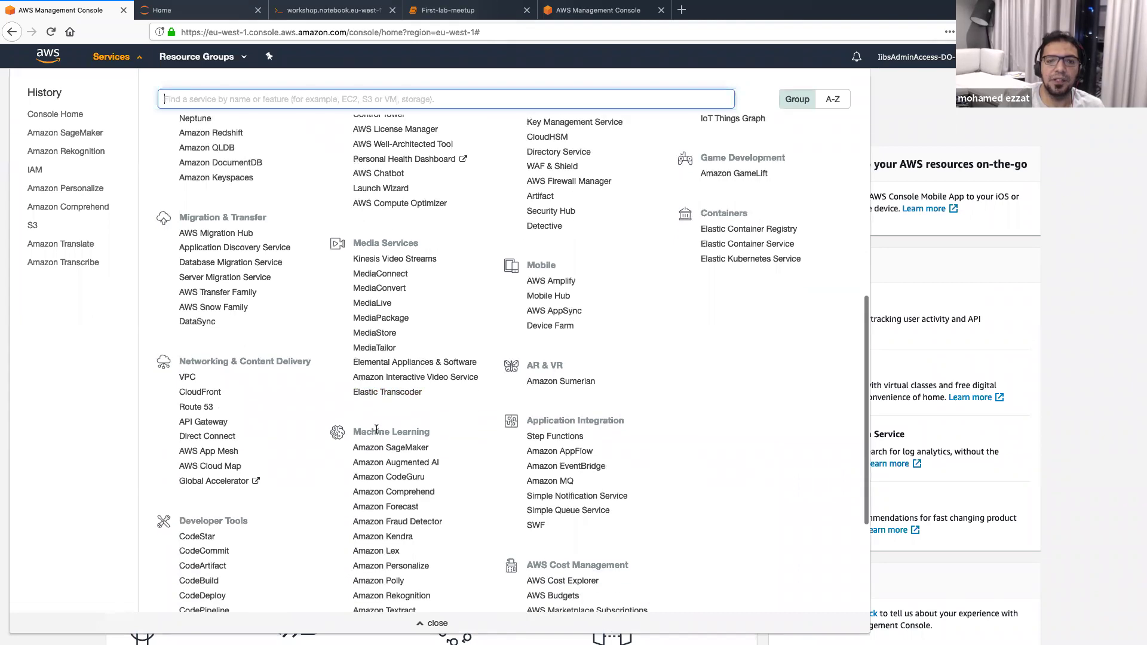
pyautogui.scroll(-3, 400, 532)
pyautogui.scroll(-2, 402, 540)
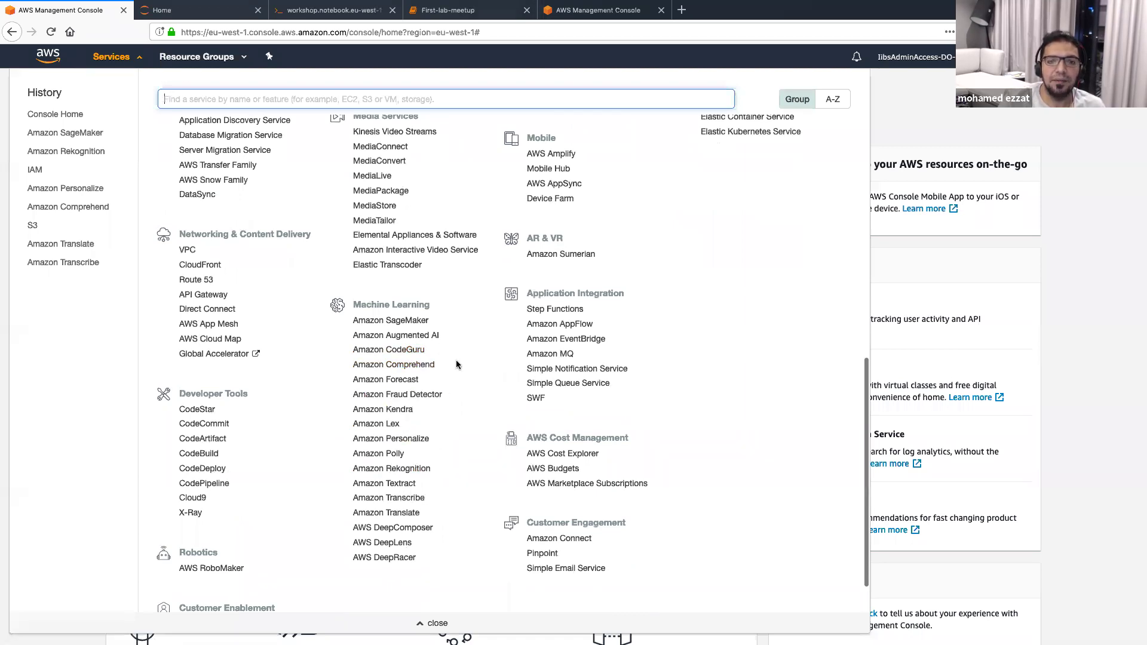
pyautogui.click(417, 471)
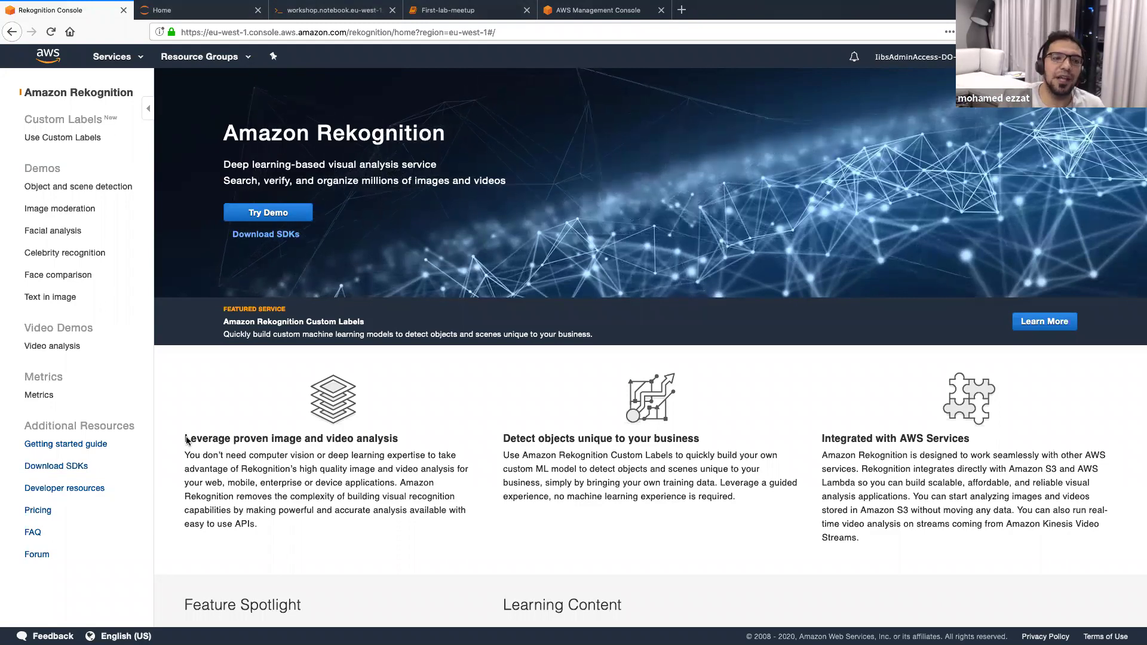
# Open the Celebrity recognition demo and upload the Salah image from the Desktop for recognition.
pyautogui.click(84, 259)
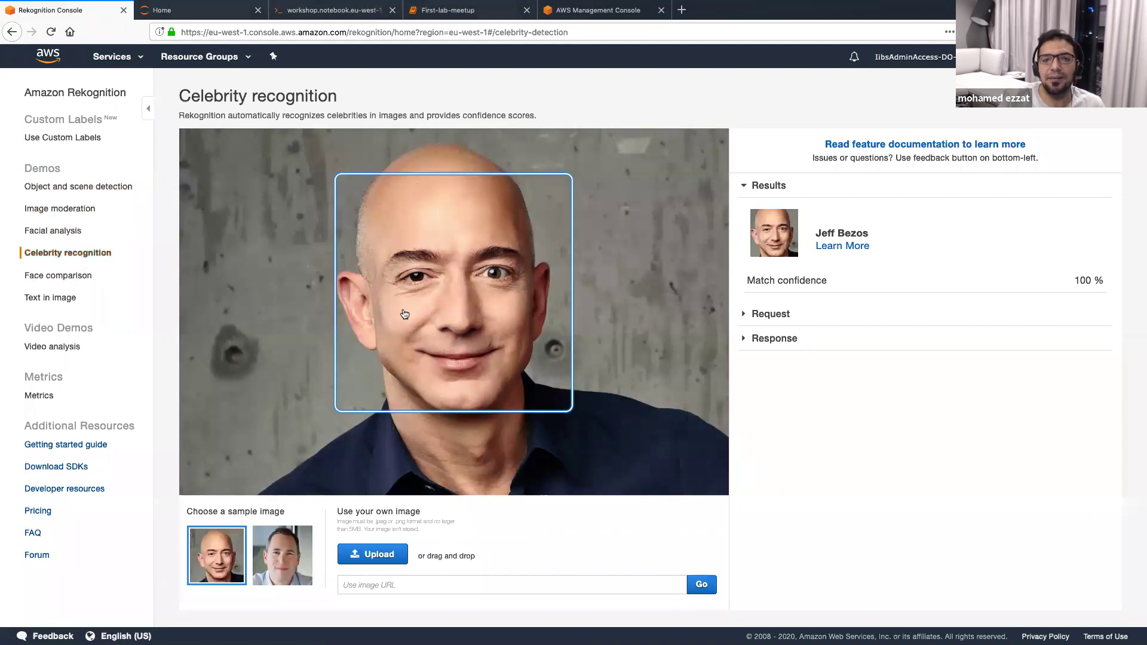
pyautogui.click(388, 559)
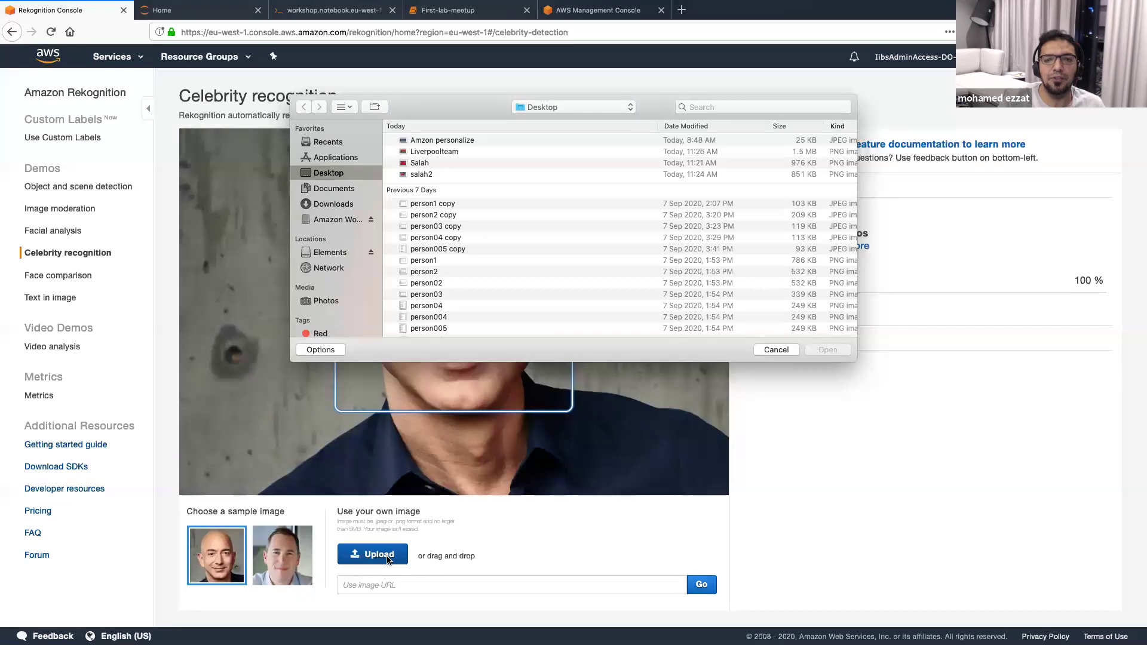
pyautogui.click(428, 163)
pyautogui.click(826, 350)
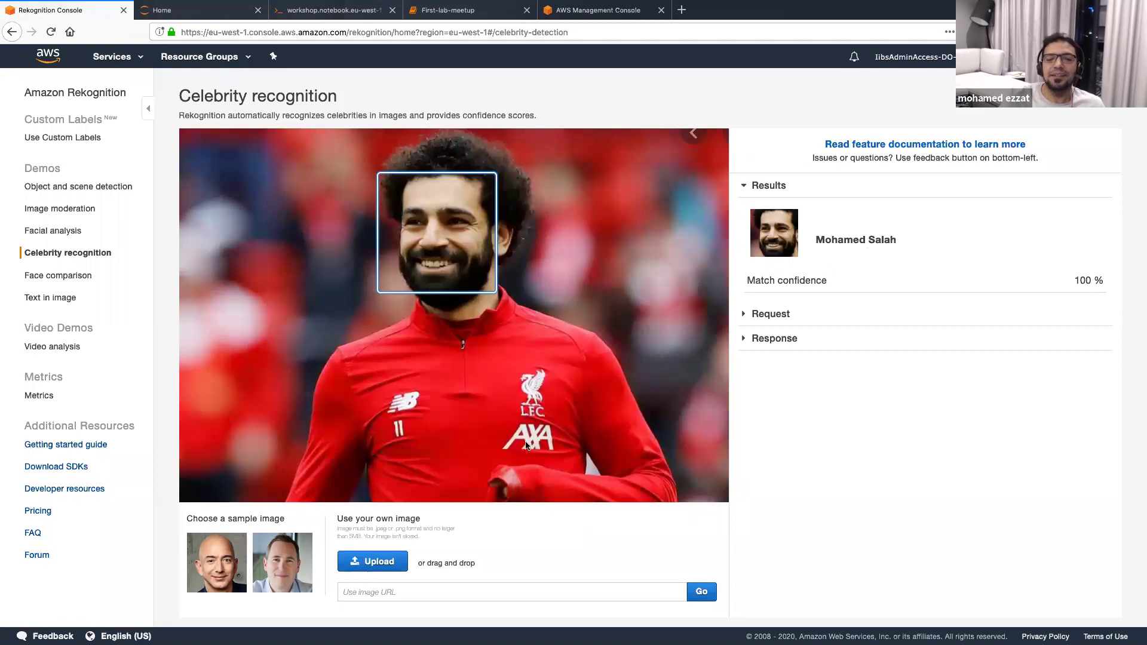
# Upload the salah2 image from the Desktop as the next celebrity recognition test.
pyautogui.click(384, 566)
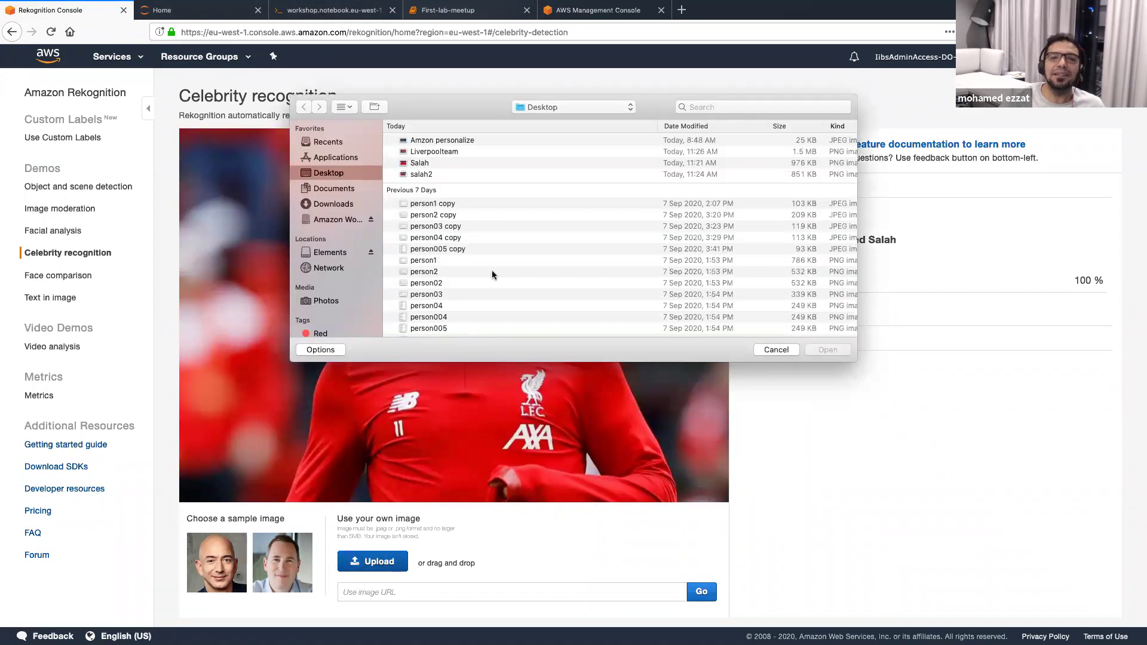
pyautogui.click(425, 174)
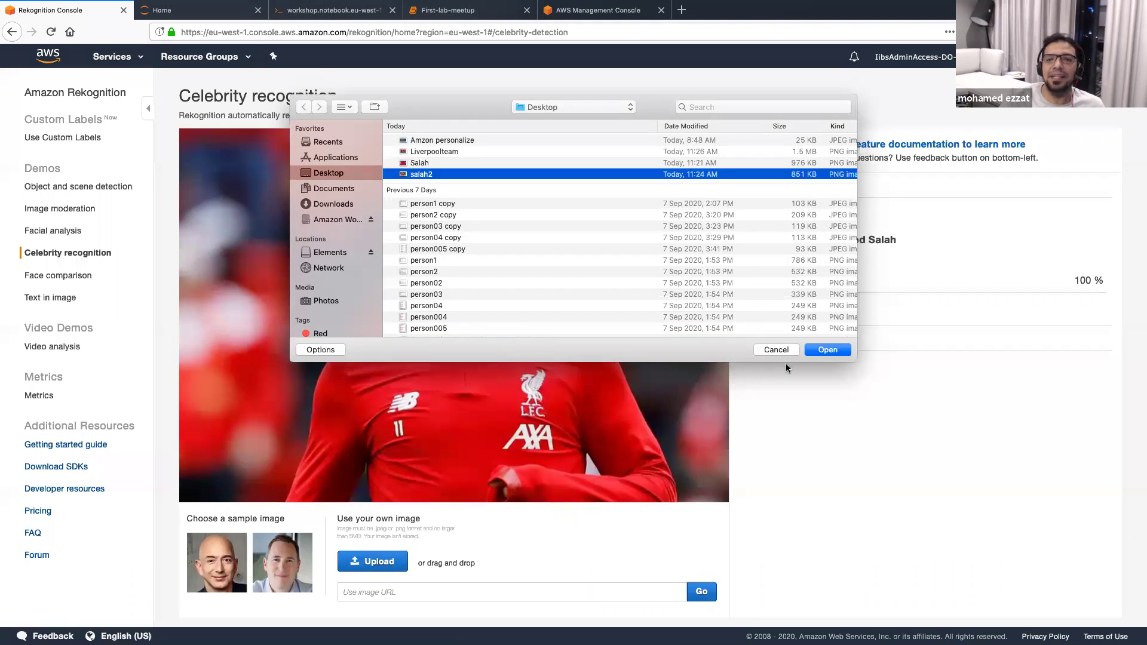
pyautogui.click(830, 351)
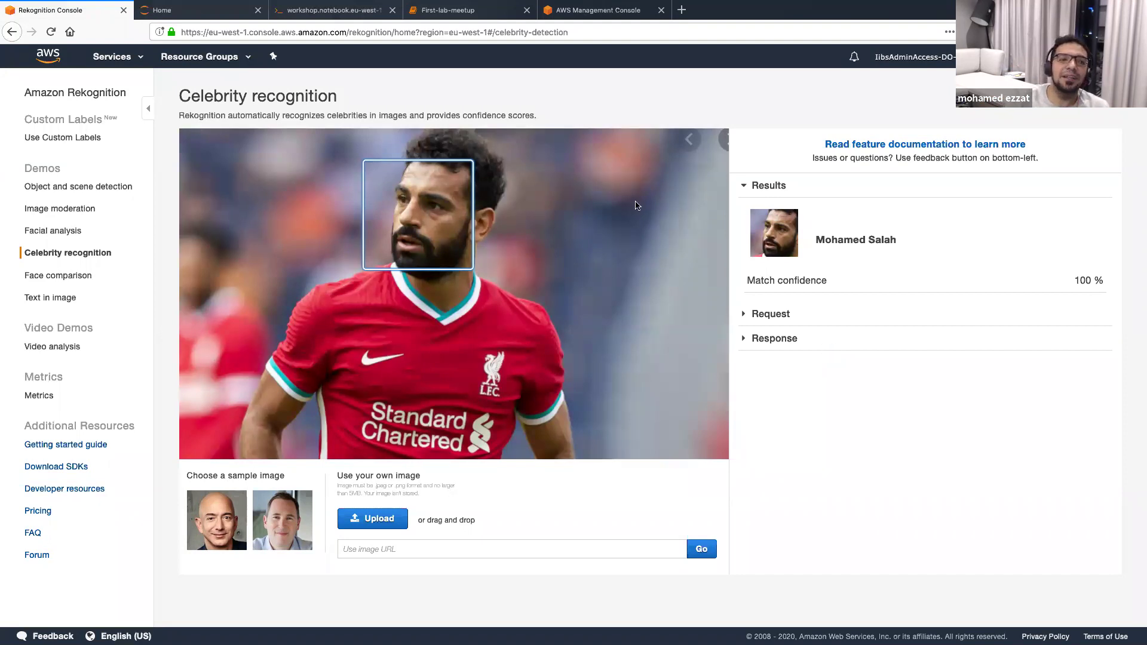
# Open the Face comparison demo and upload the Salah image from the Desktop as the reference face.
pyautogui.click(75, 276)
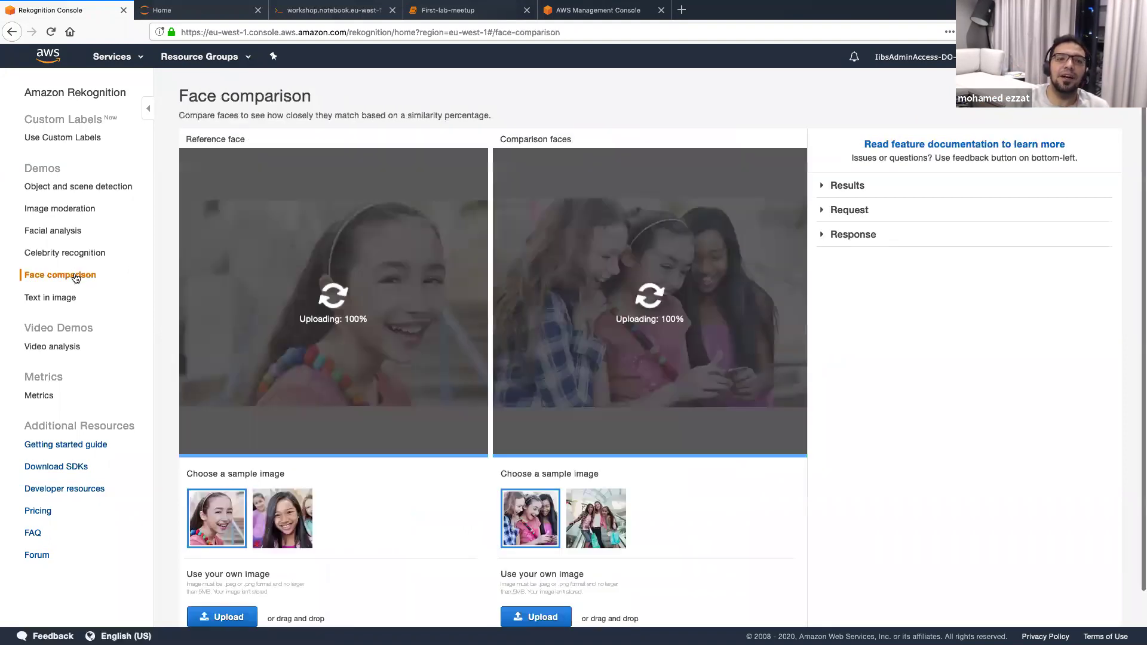
pyautogui.scroll(-2, 413, 455)
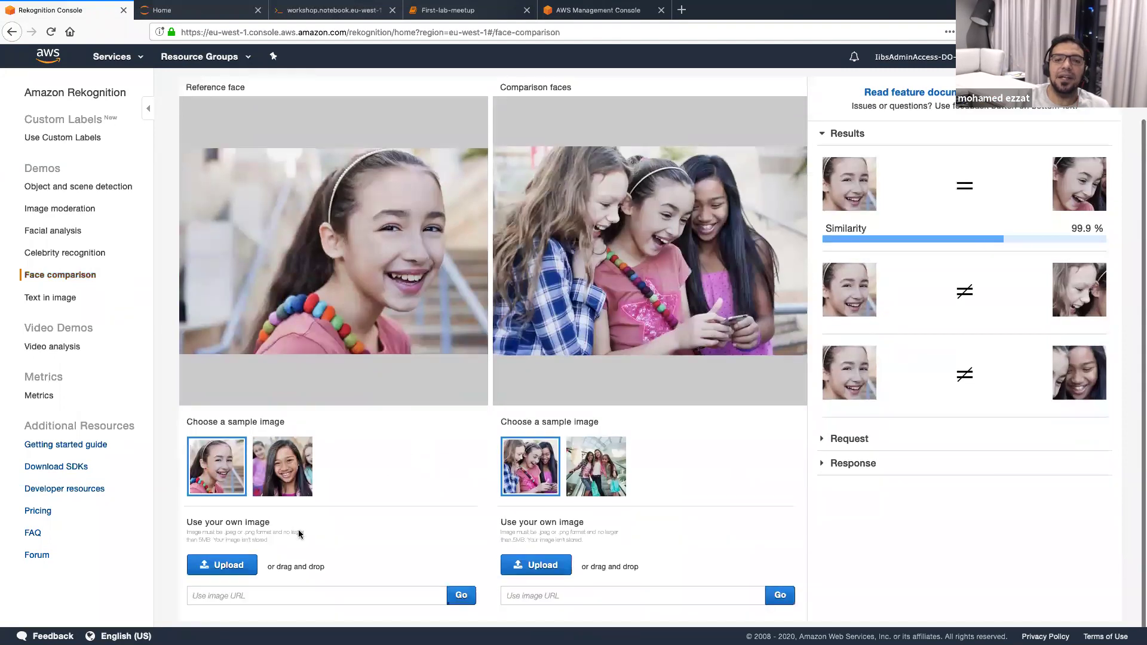
pyautogui.click(227, 567)
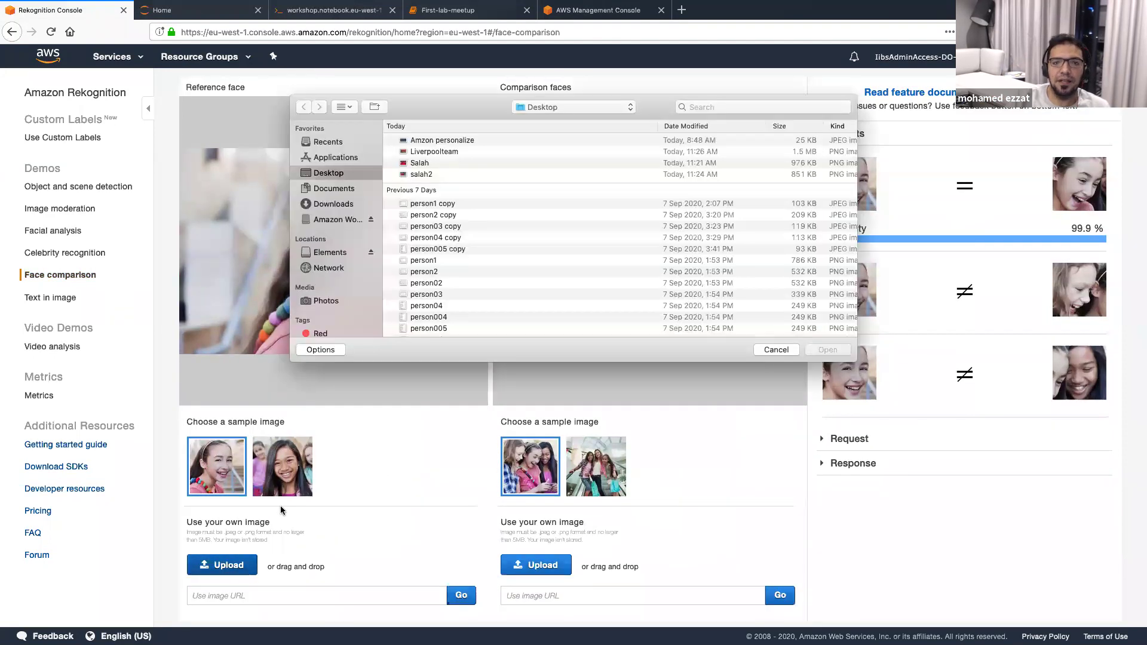
pyautogui.click(422, 163)
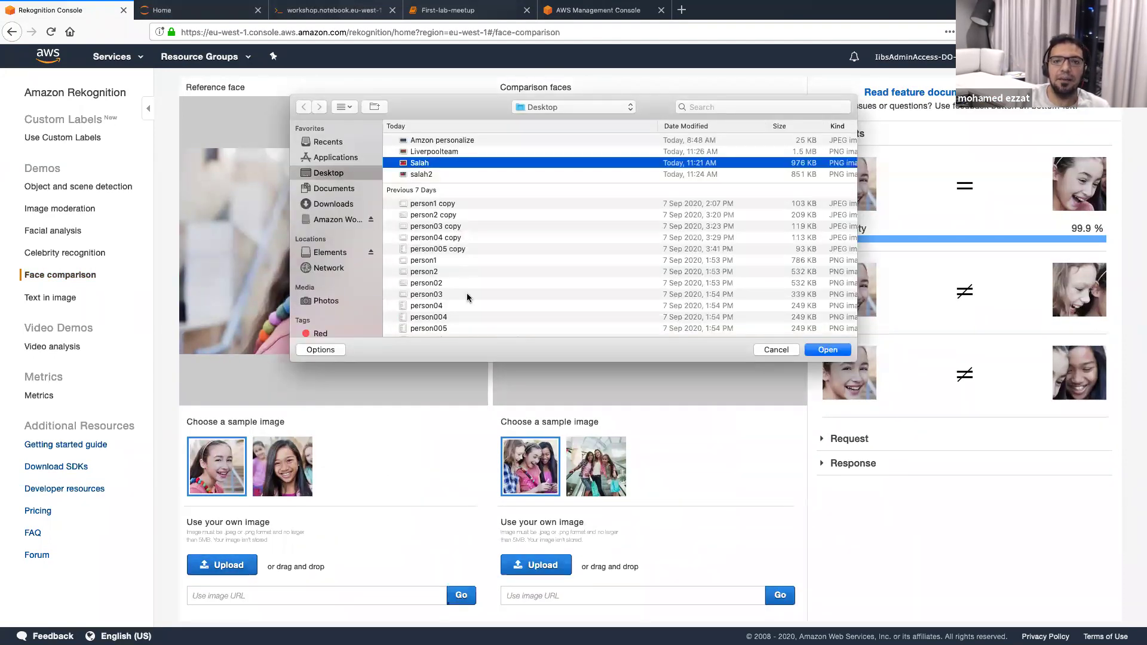
pyautogui.click(823, 351)
# Upload the Liverpoolteam image as the comparison faces and review the similarity results for each face.
pyautogui.click(548, 565)
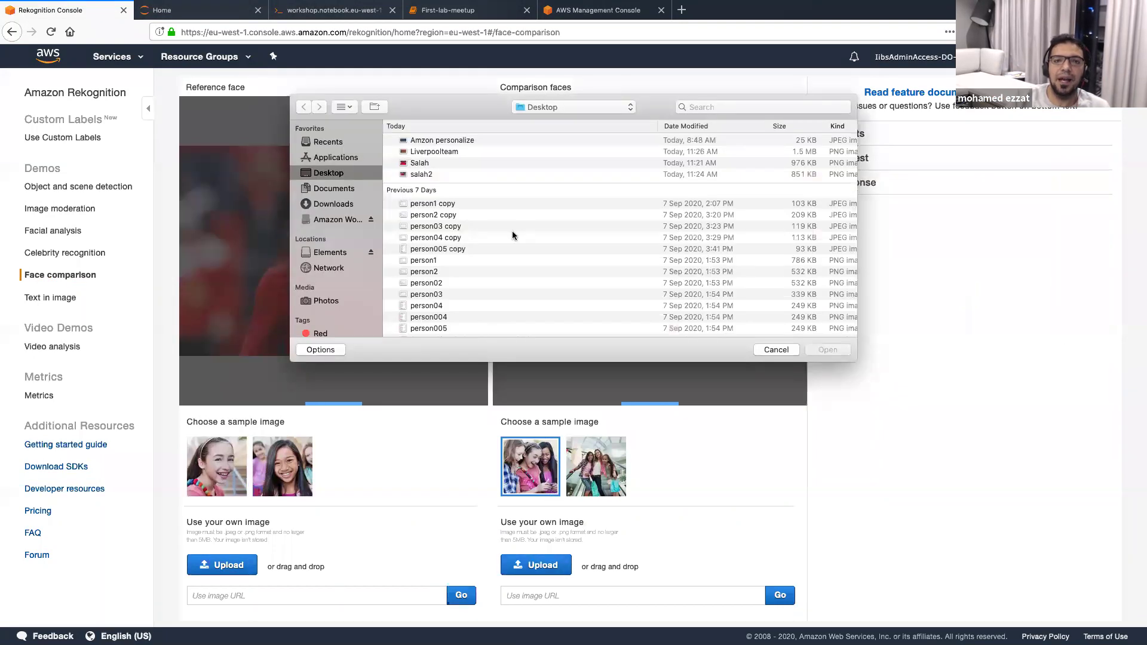
pyautogui.click(436, 152)
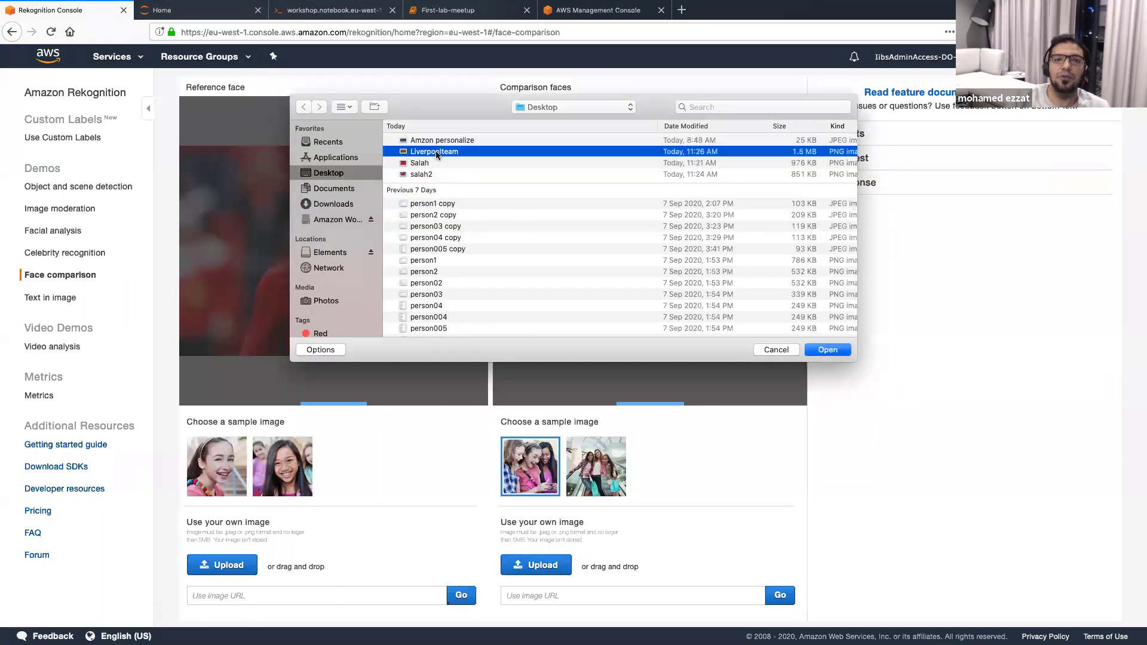
pyautogui.click(825, 353)
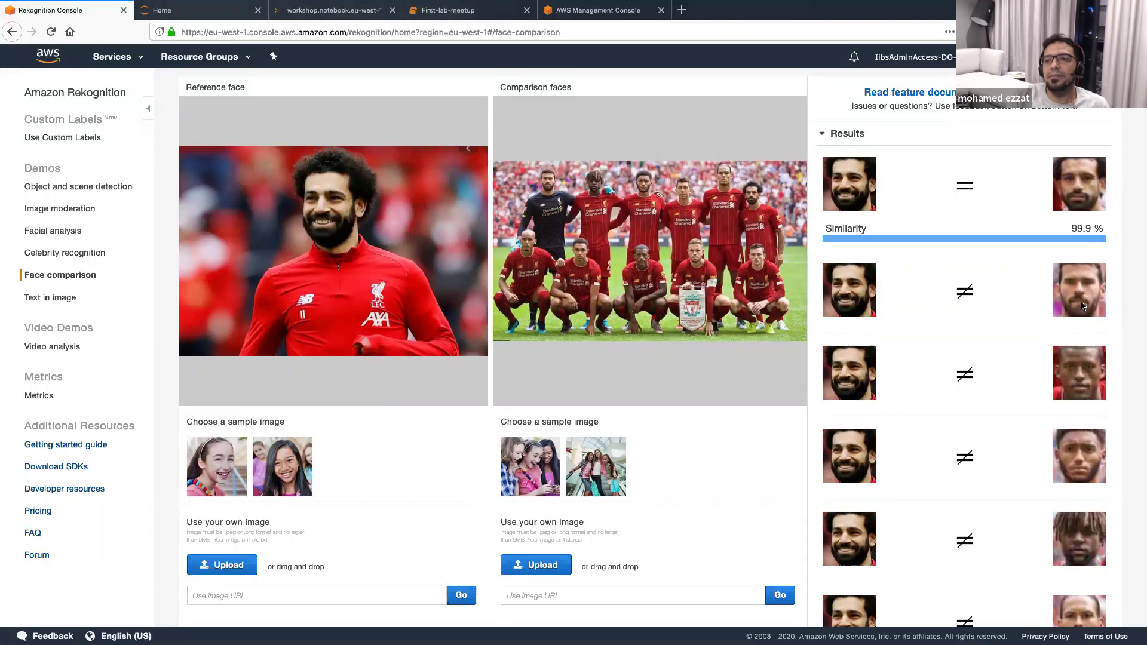
pyautogui.scroll(-4, 1081, 385)
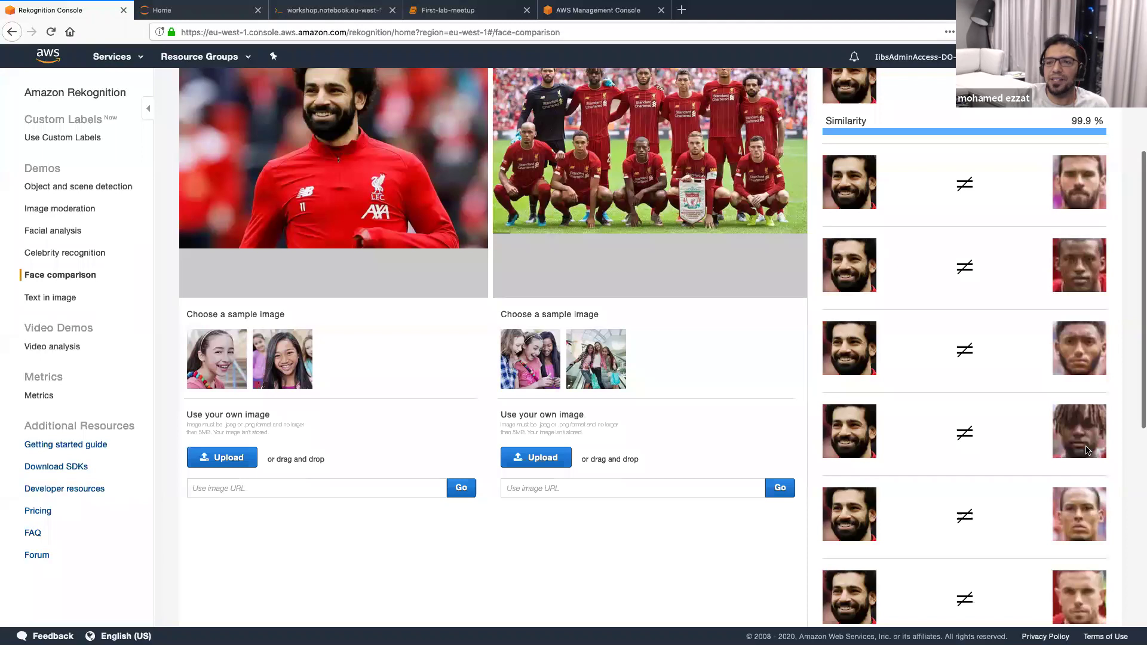
pyautogui.scroll(-3, 1084, 446)
pyautogui.scroll(6, 1085, 446)
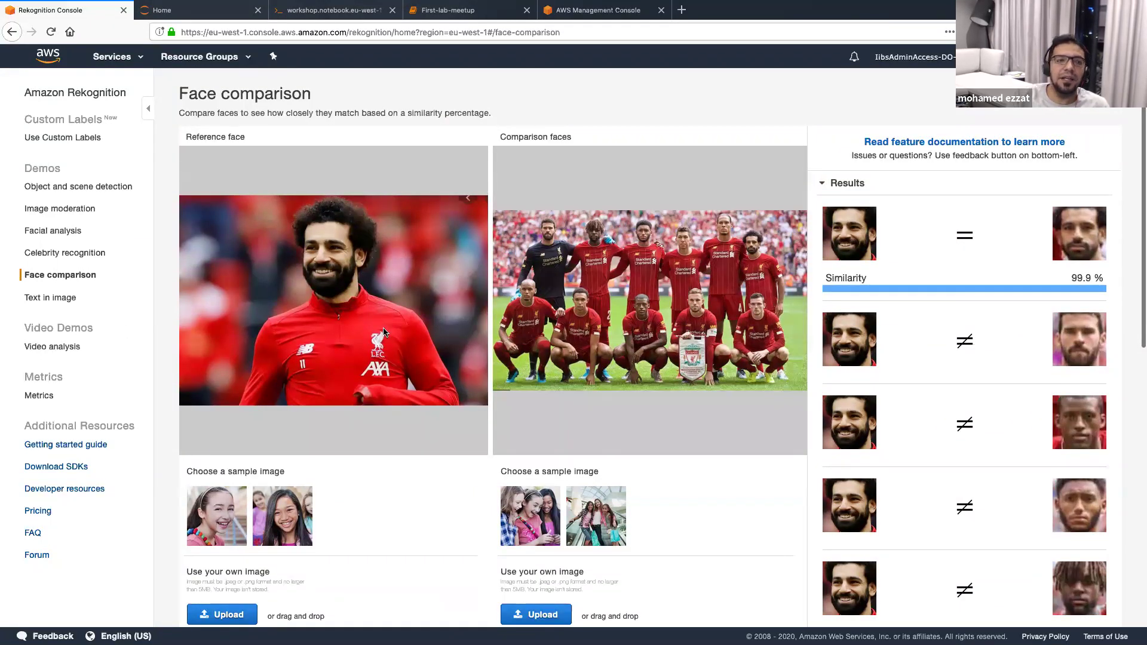
# Run the Facial analysis demo on the uploaded image "Screen Shot 2020-09-10 at 1.24.02 PM" and show all detected attributes.
pyautogui.click(61, 234)
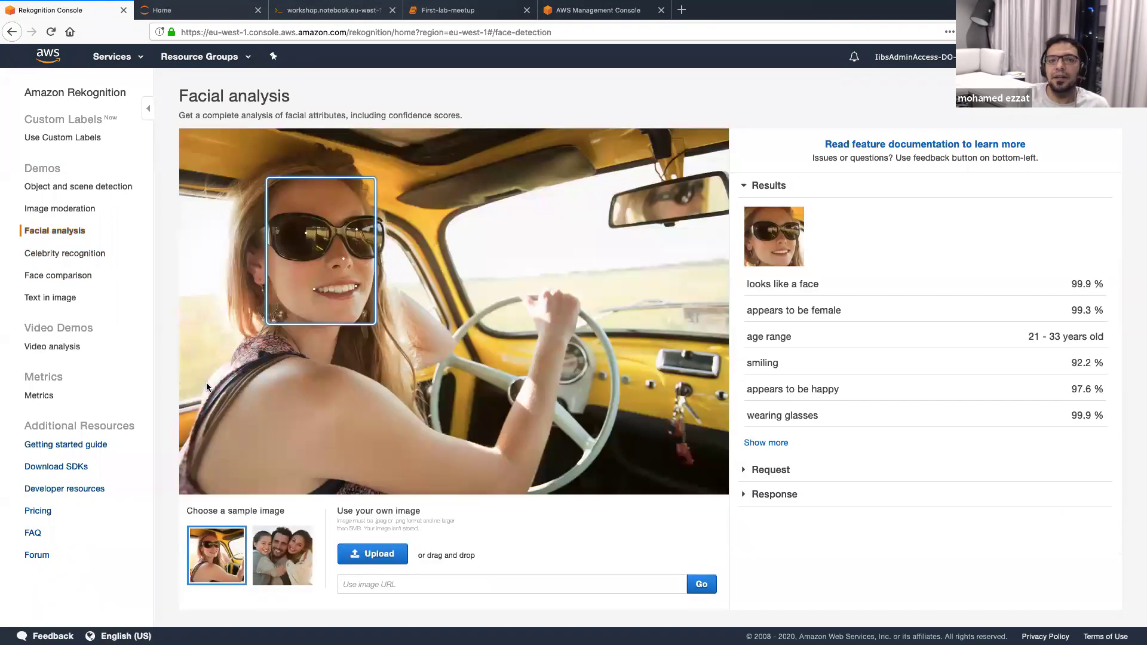
pyautogui.click(359, 555)
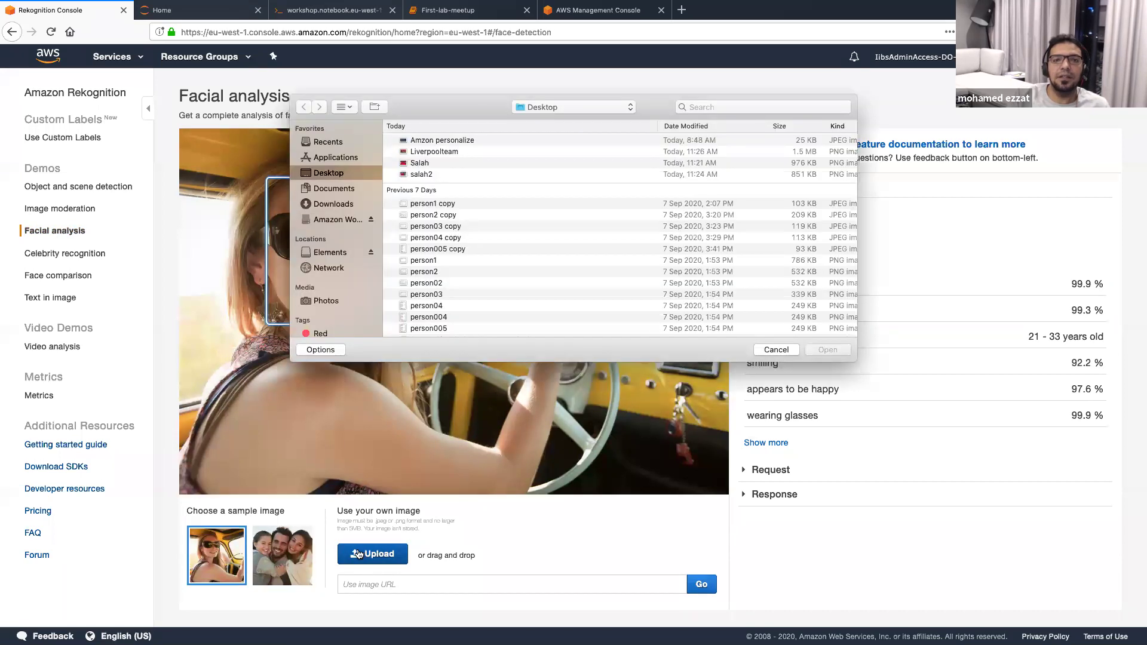
pyautogui.scroll(-5, 485, 316)
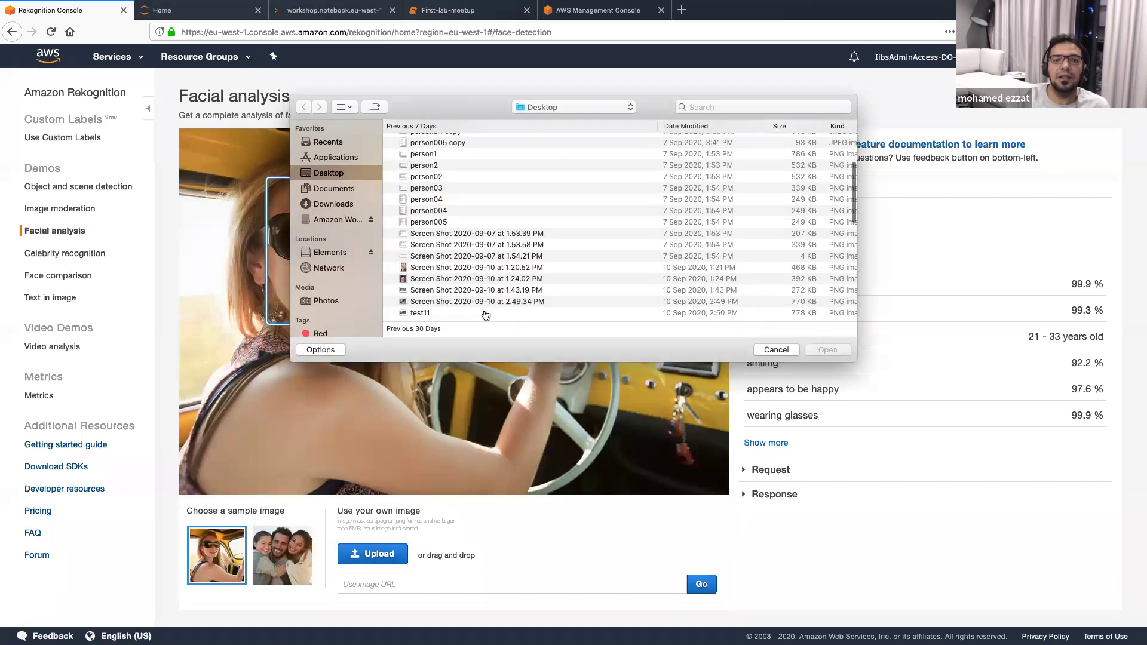
pyautogui.click(459, 278)
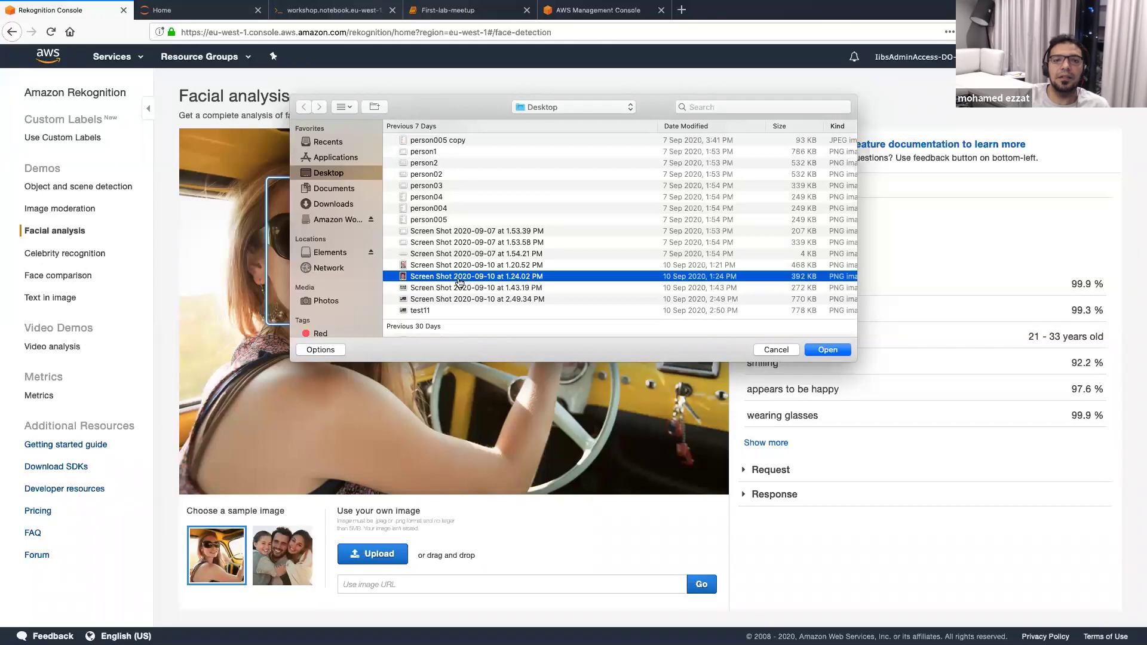
pyautogui.click(826, 350)
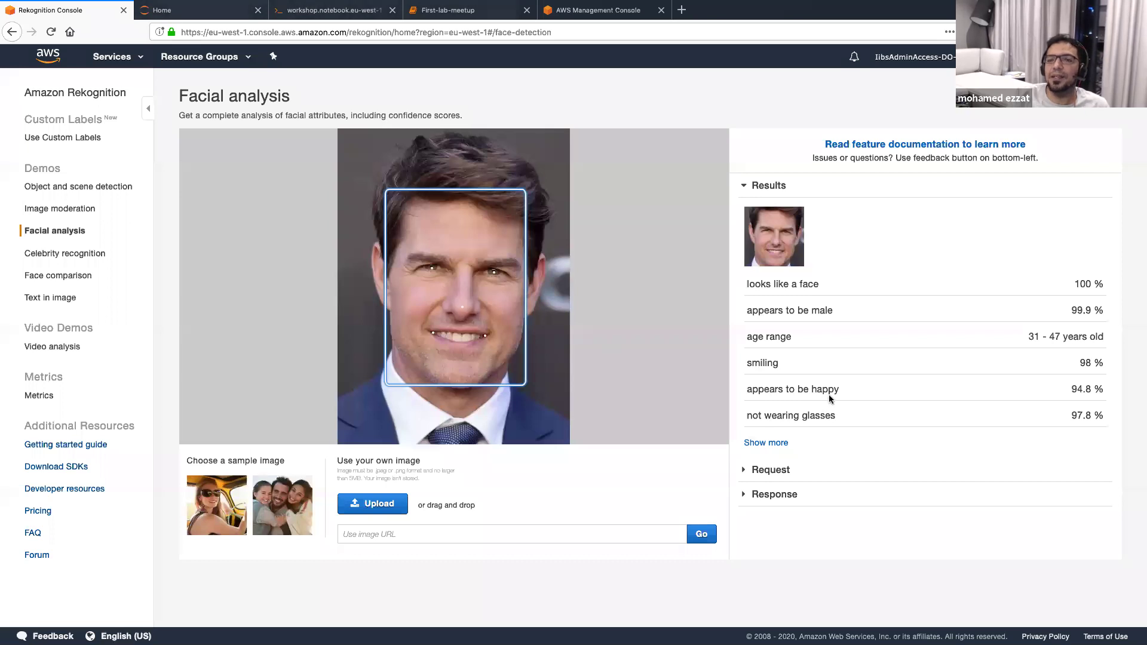
pyautogui.click(765, 443)
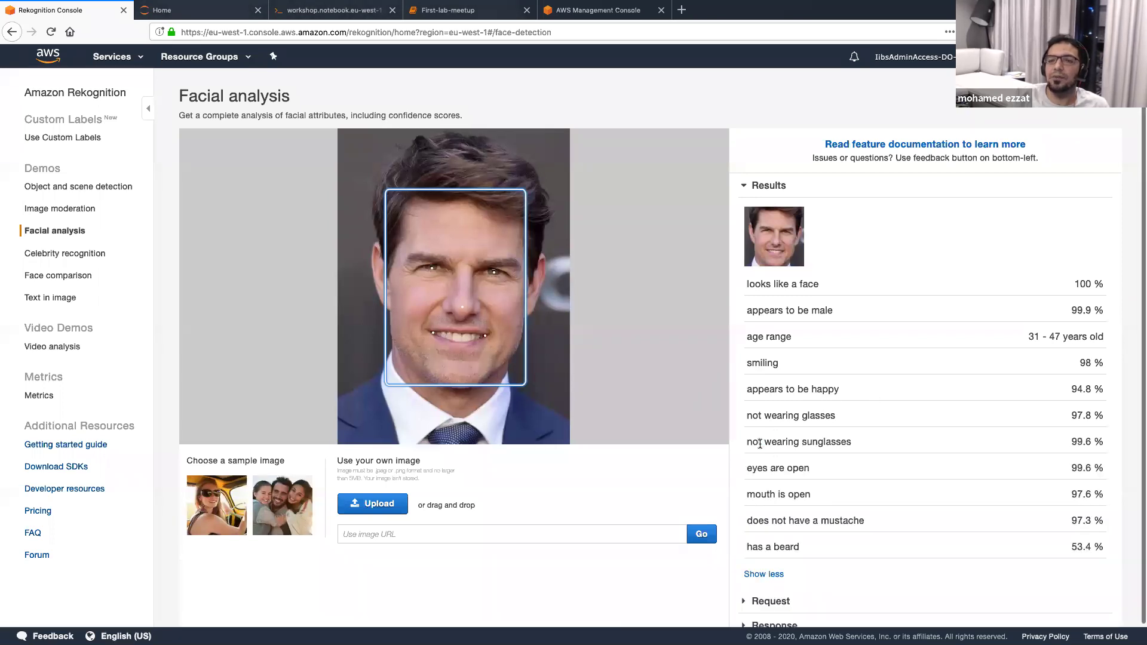
pyautogui.scroll(-1, 812, 470)
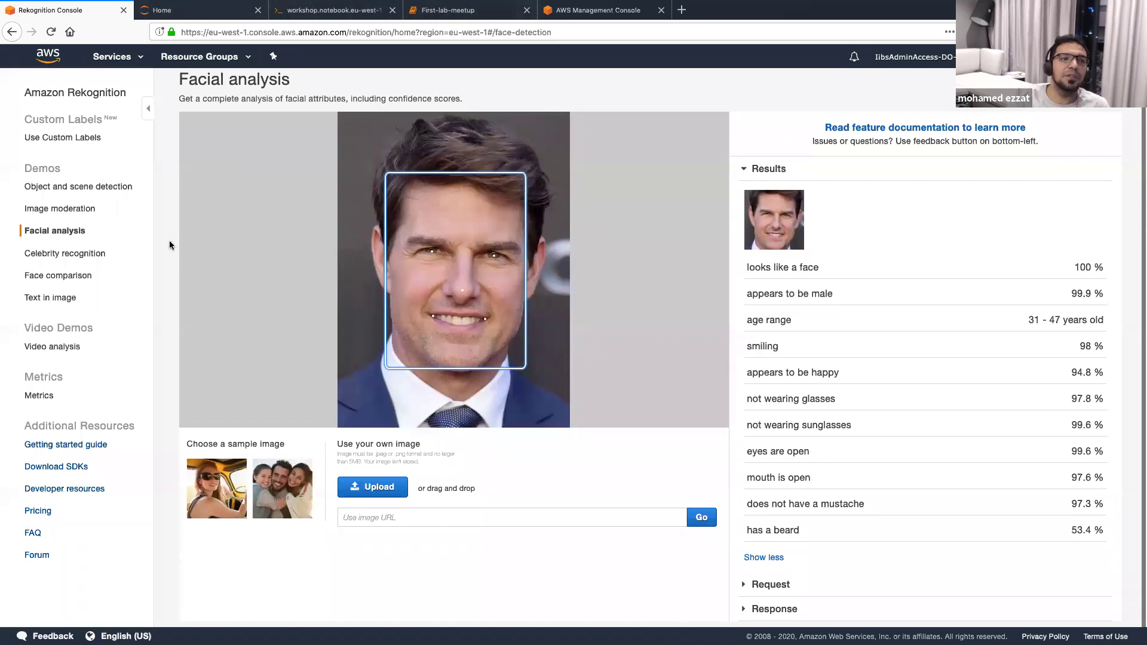
# In the Image moderation demo, reveal the family picnic sample and its request, and run moderation on the beach sample.
pyautogui.click(84, 213)
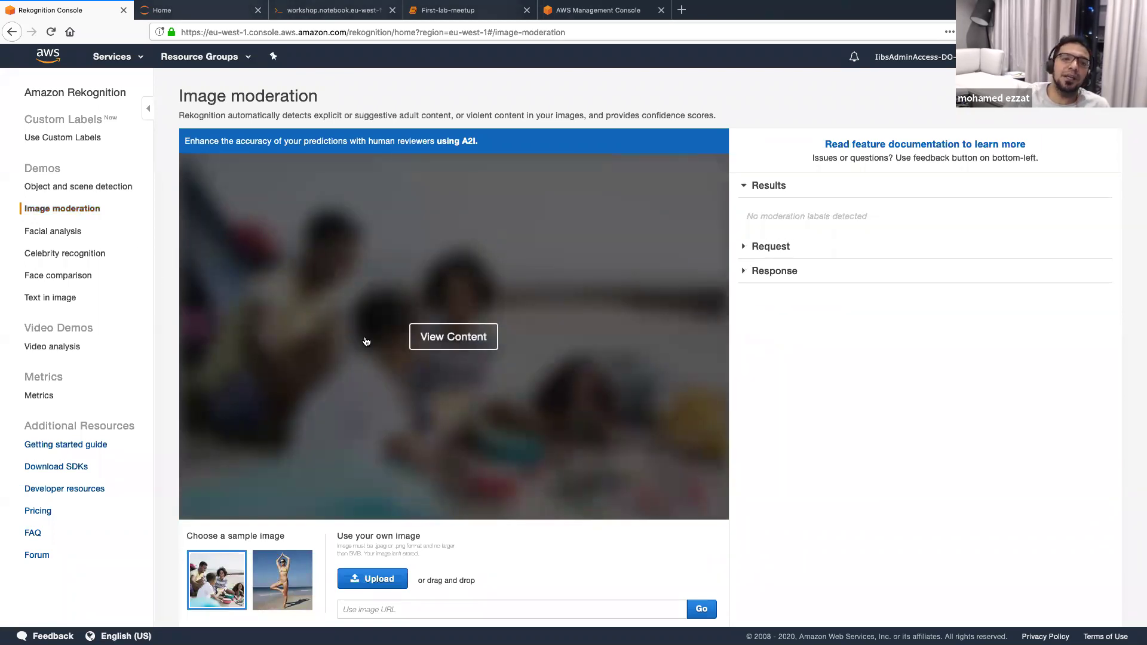
pyautogui.click(422, 340)
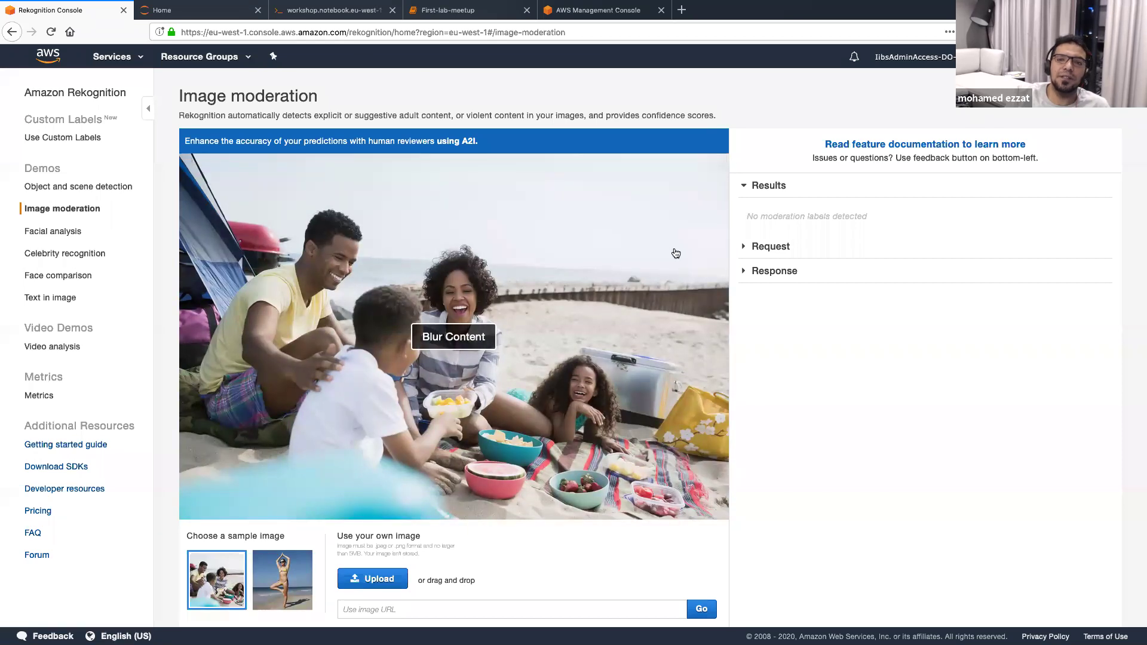
pyautogui.click(744, 247)
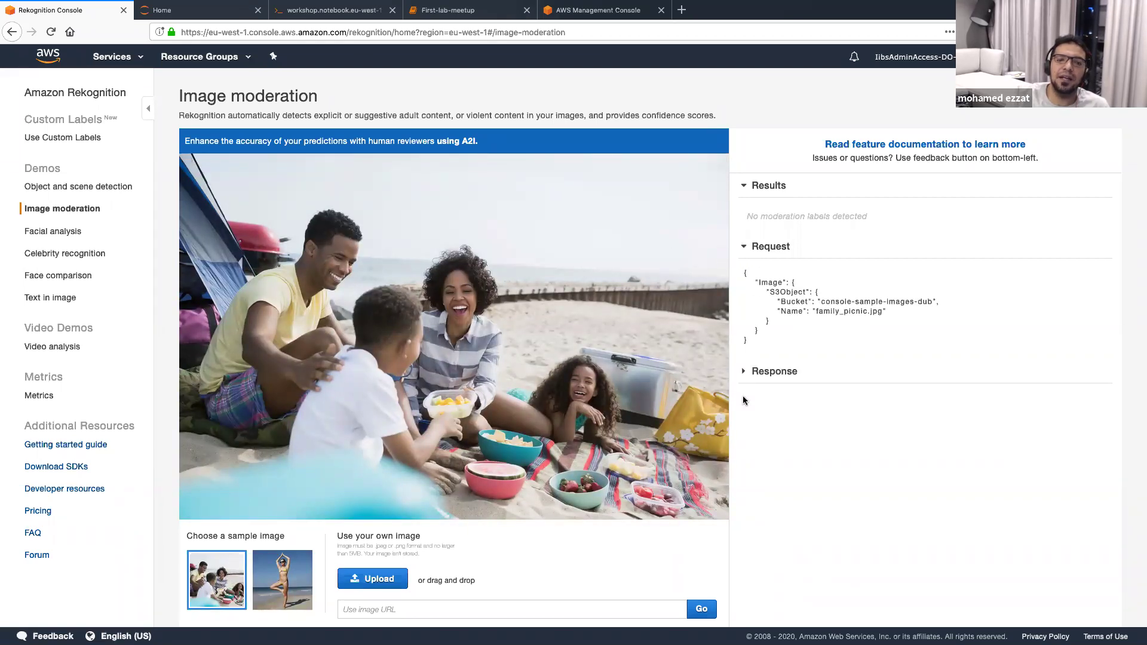
pyautogui.click(293, 565)
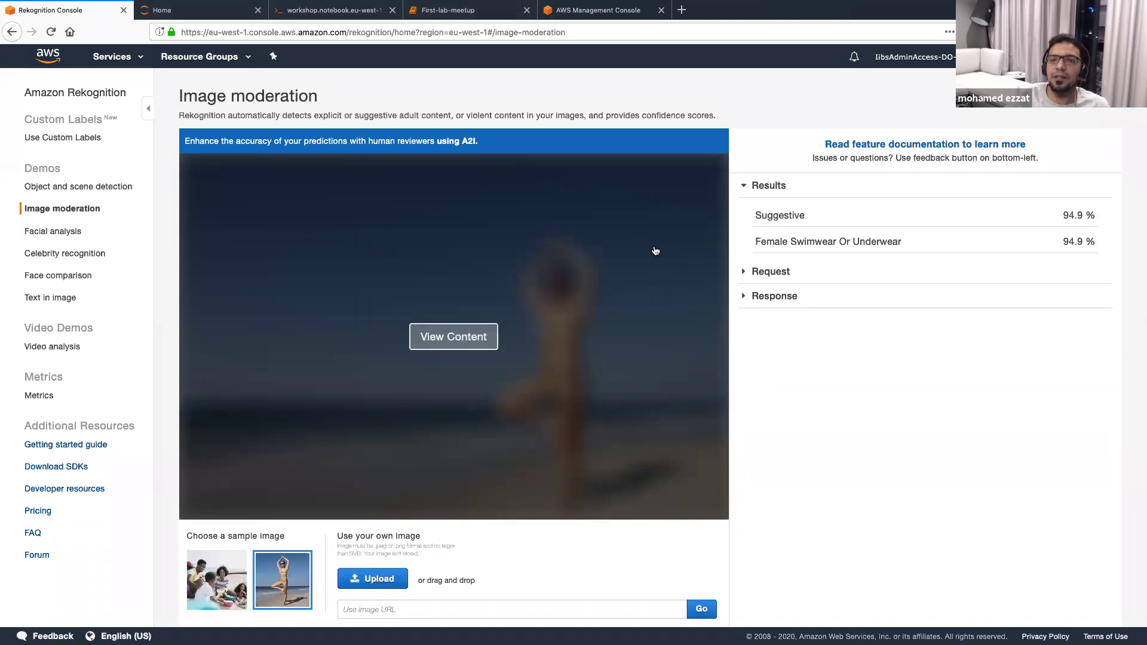
# Show the moderation request for the beach sample, and run the Text in image demo on the green car sample.
pyautogui.click(745, 271)
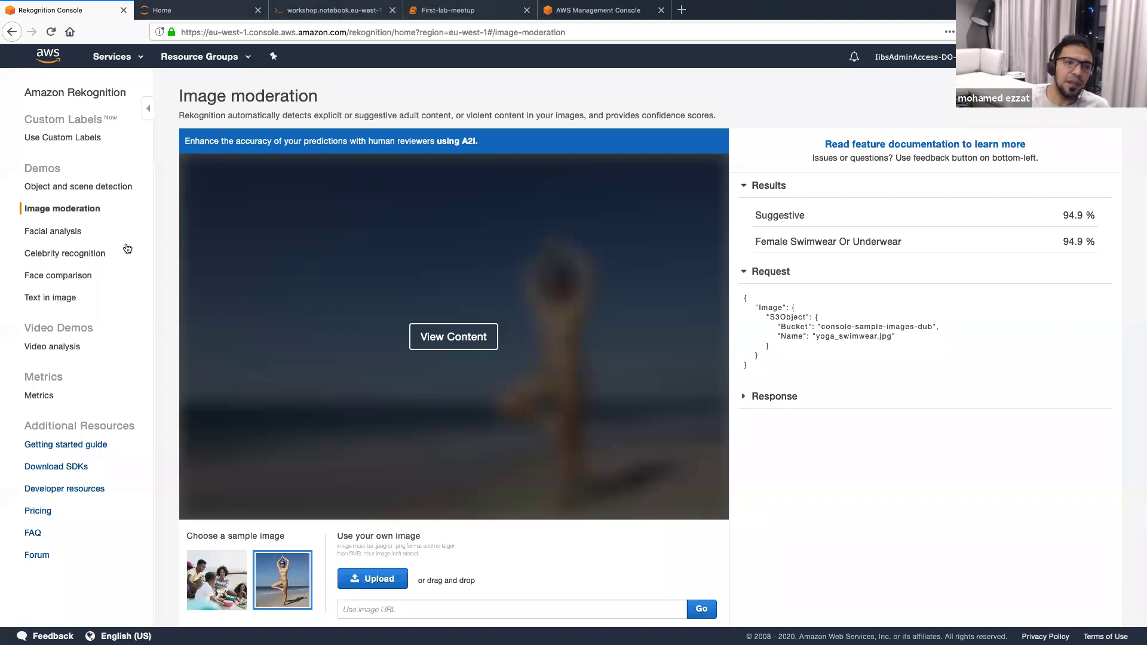
pyautogui.click(48, 299)
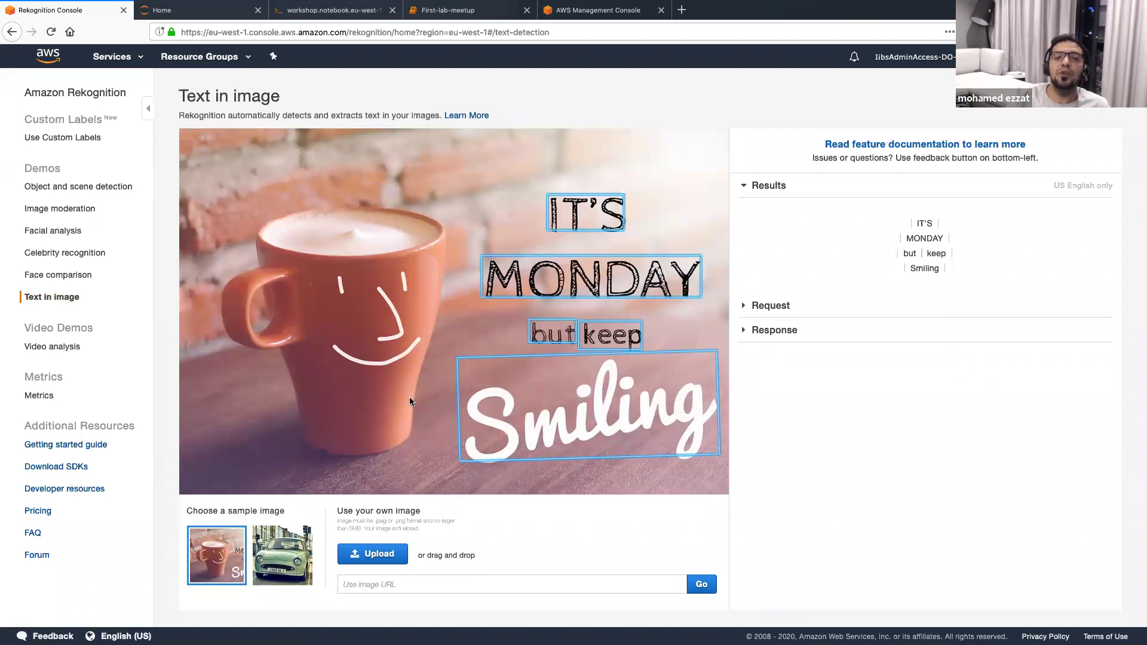
pyautogui.click(281, 548)
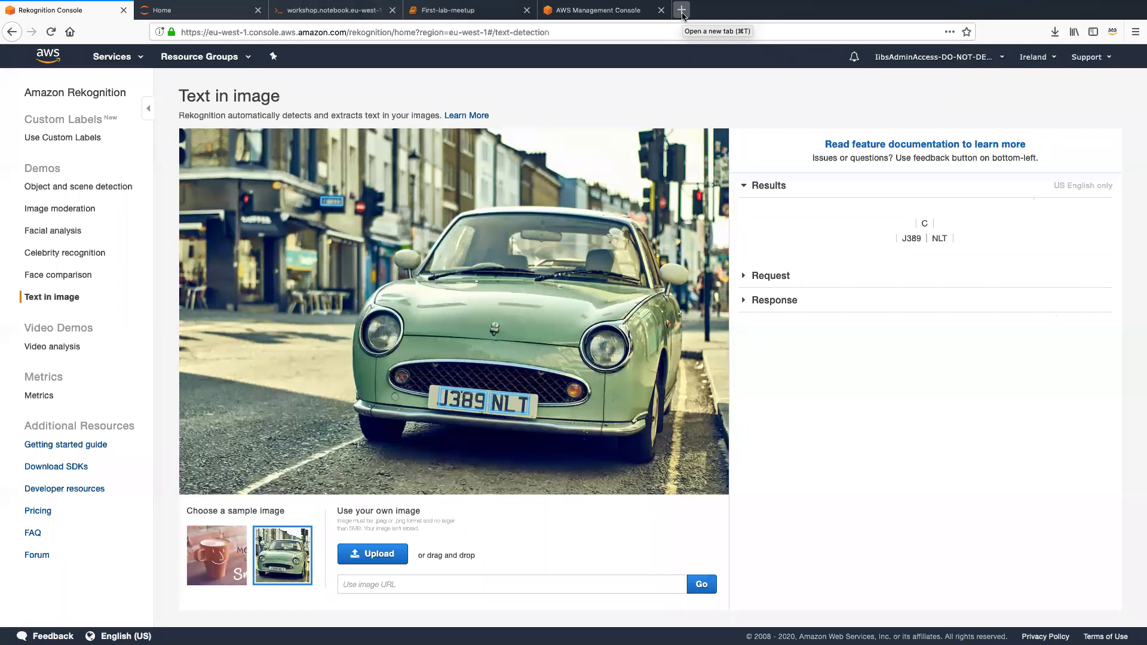
pyautogui.click(682, 10)
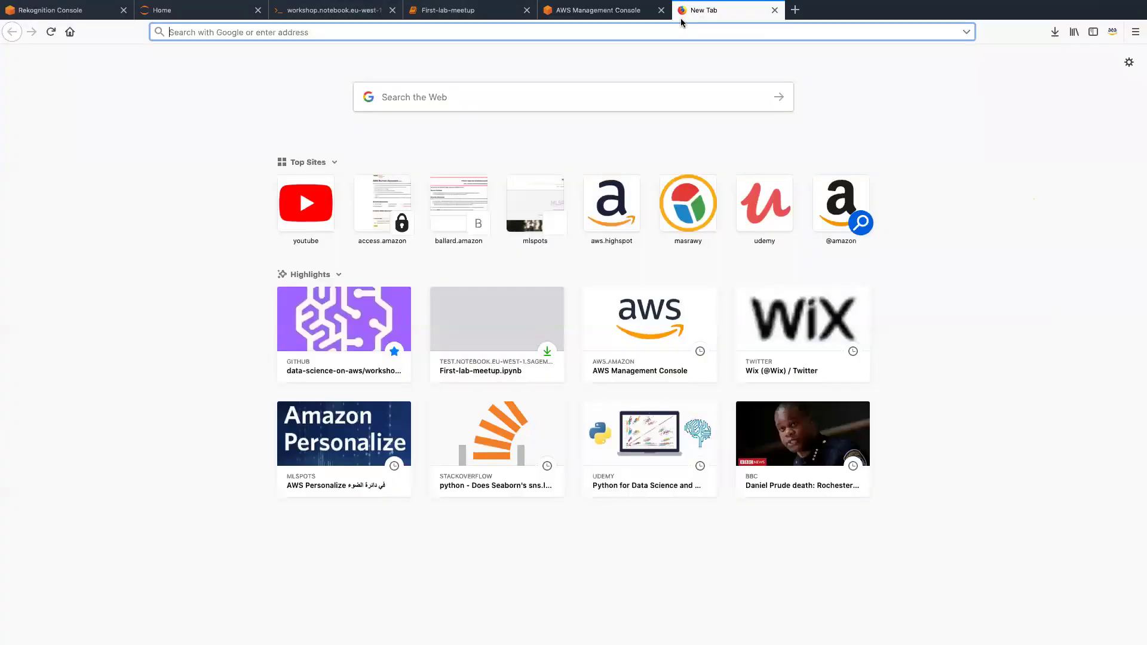
pyautogui.write('www.g')
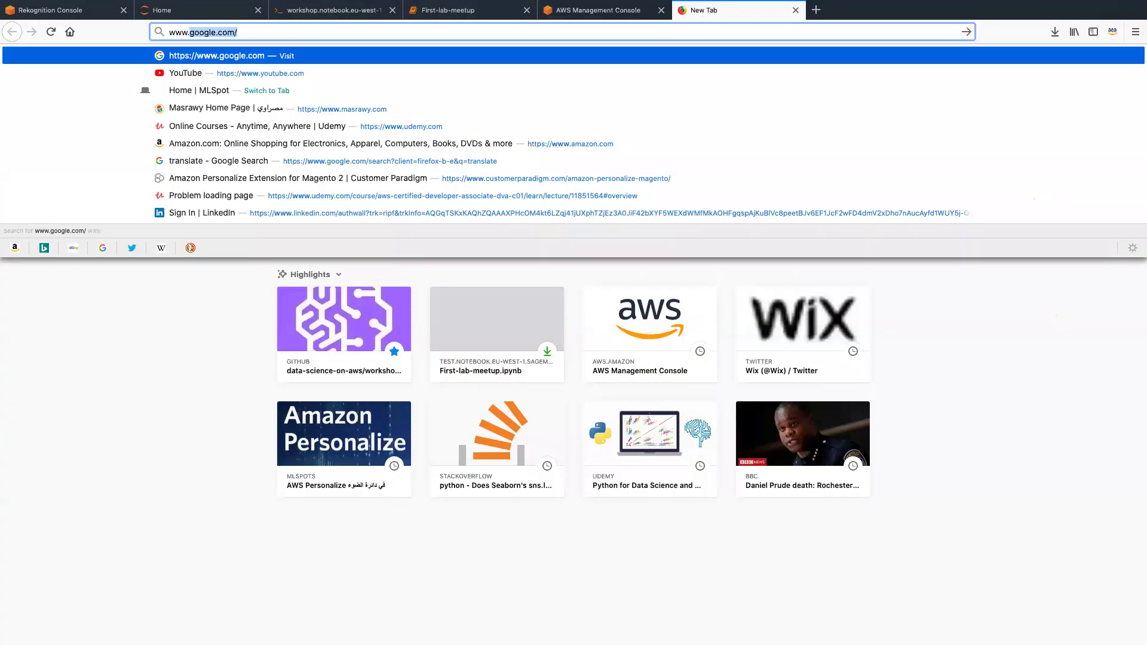
pyautogui.write('amazon')
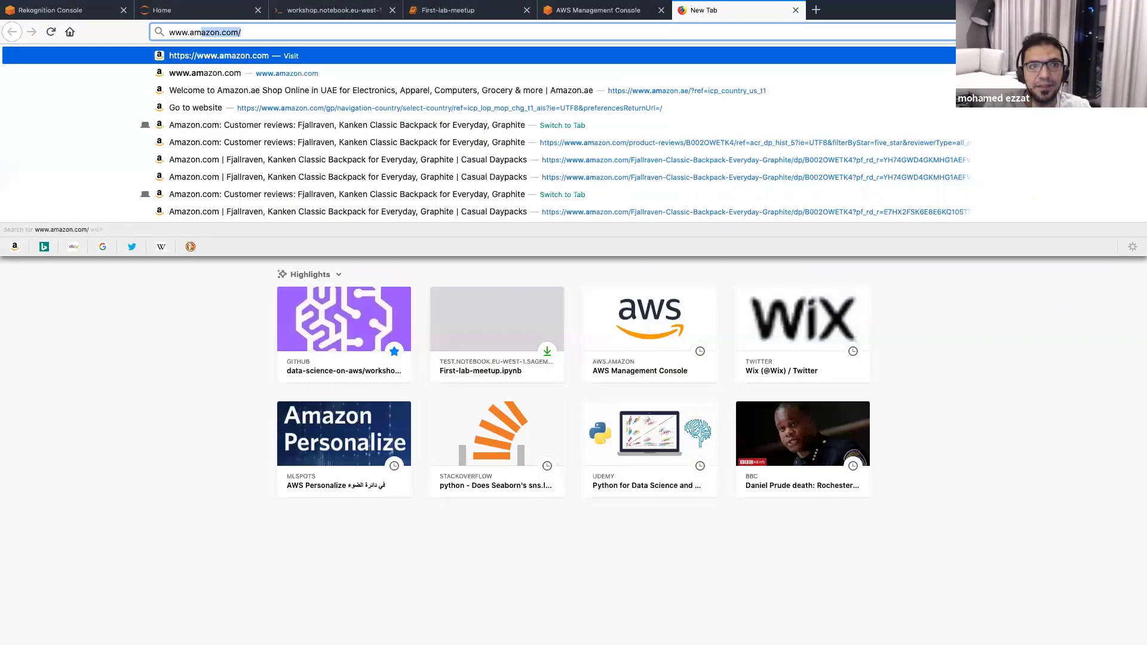
pyautogui.press('Return')
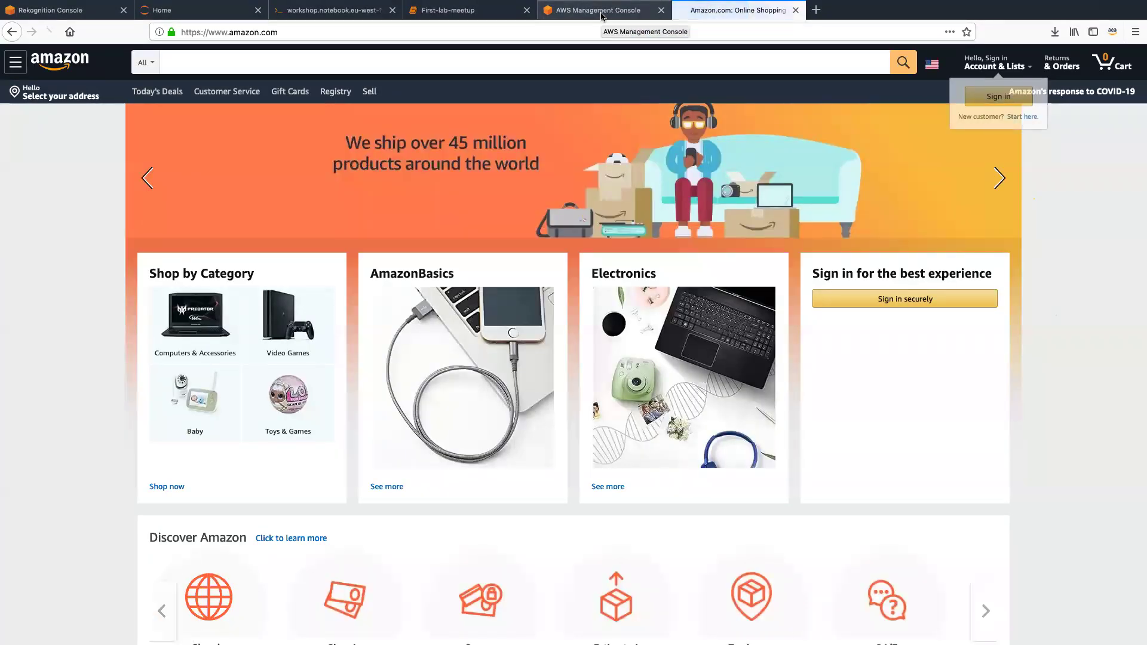
pyautogui.click(601, 15)
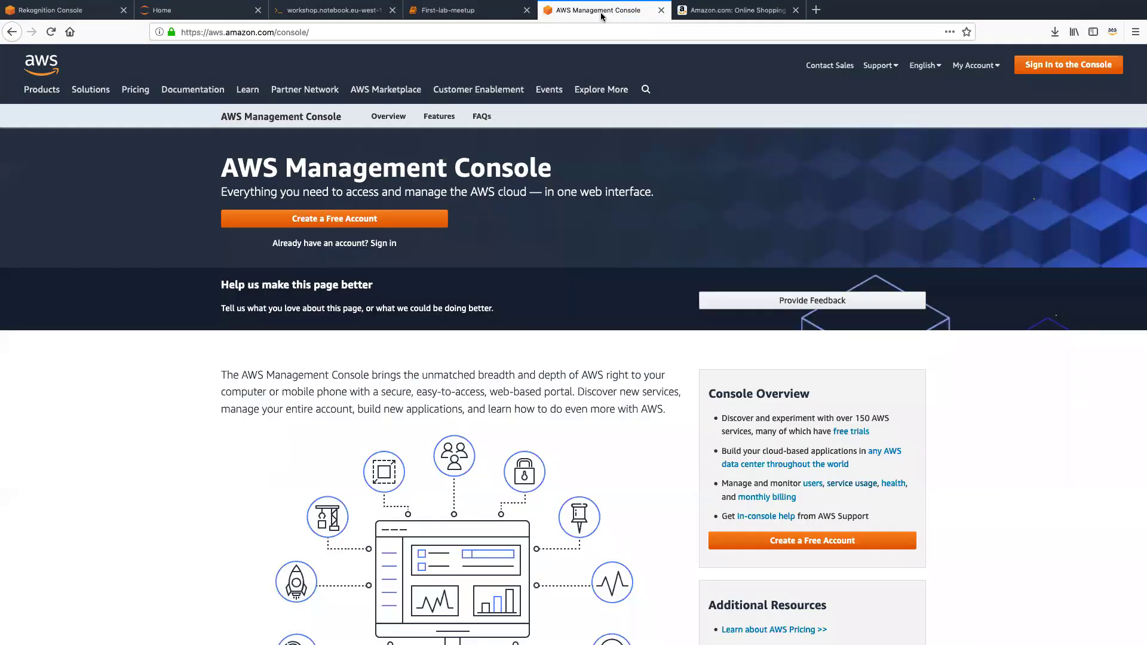
pyautogui.click(487, 12)
pyautogui.click(331, 10)
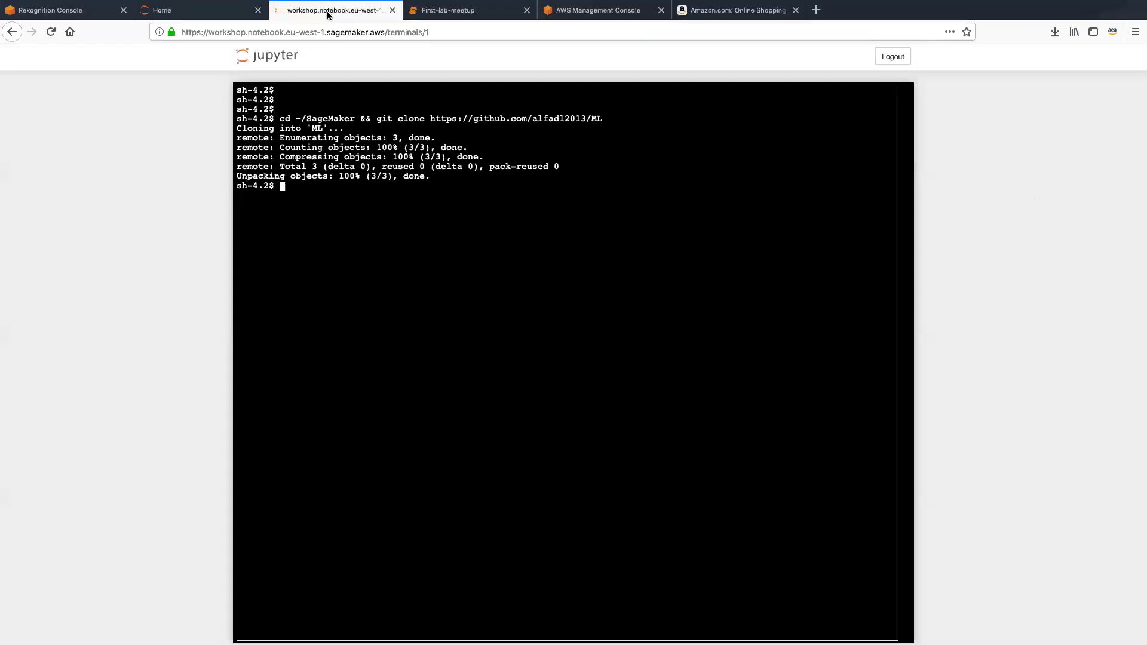
# Return to the Rekognition console, examine the Machine Learning group in the AWS services list, and open the Amazon Rekognition home page.
pyautogui.click(38, 10)
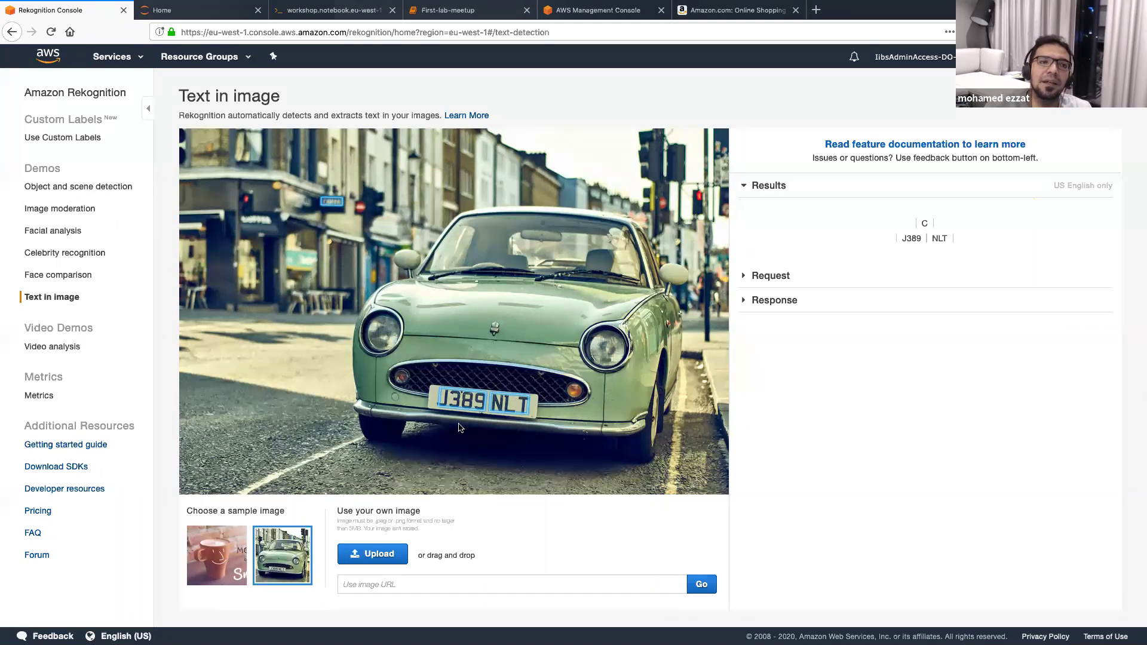
pyautogui.click(143, 64)
pyautogui.scroll(-5, 449, 440)
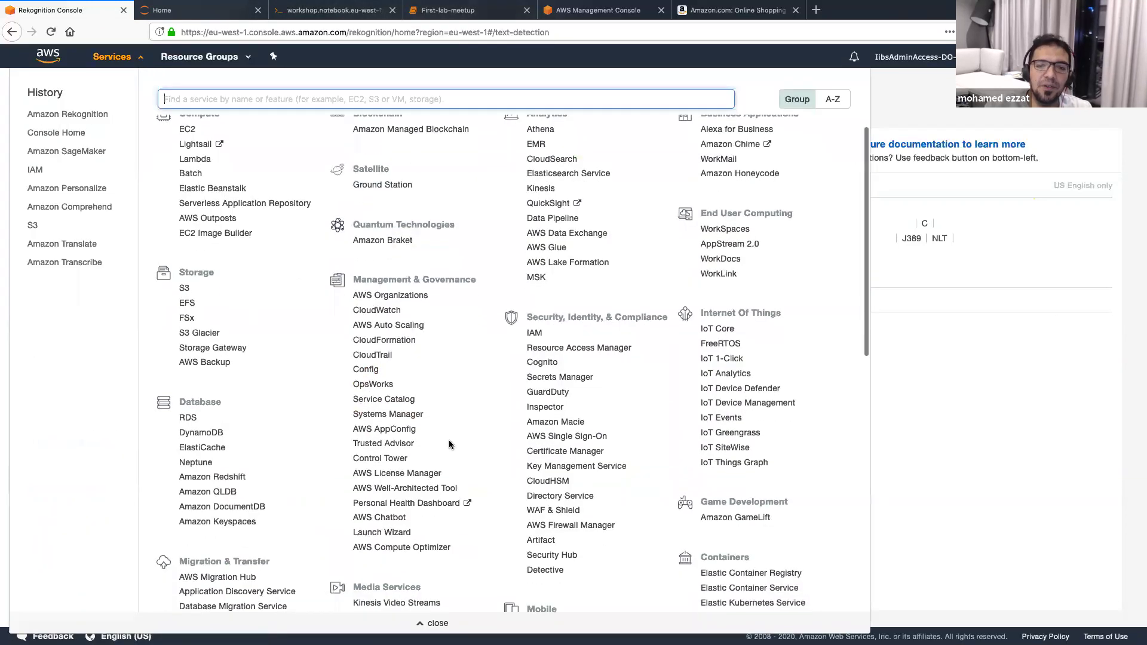
pyautogui.scroll(-4, 449, 442)
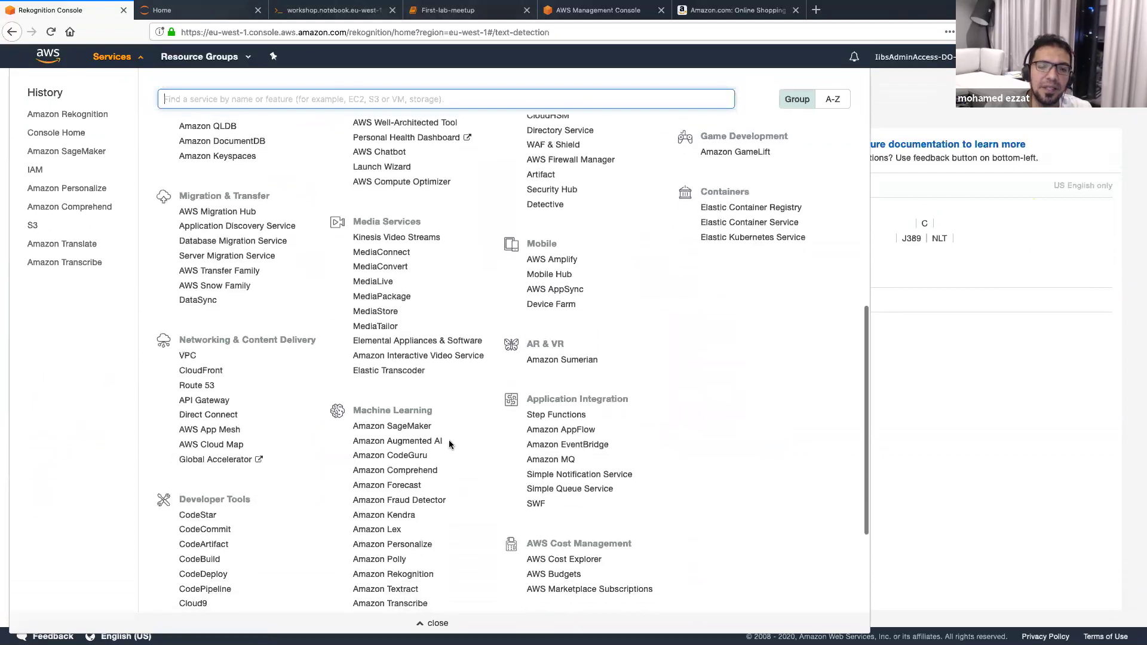
pyautogui.scroll(-2, 449, 442)
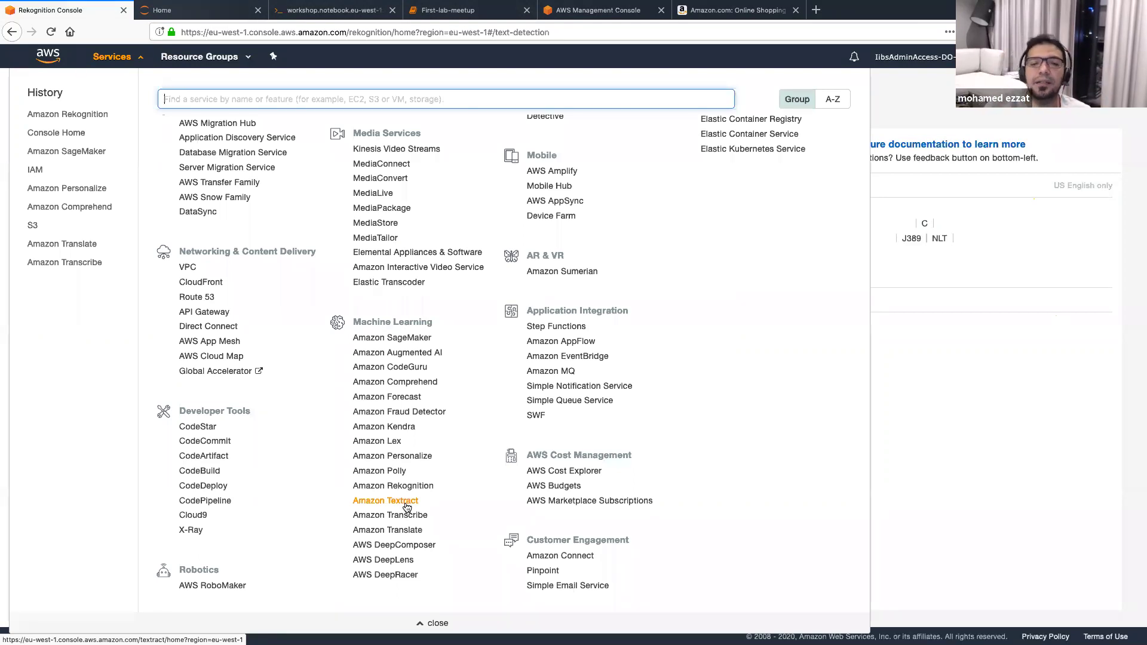
pyautogui.scroll(1, 406, 506)
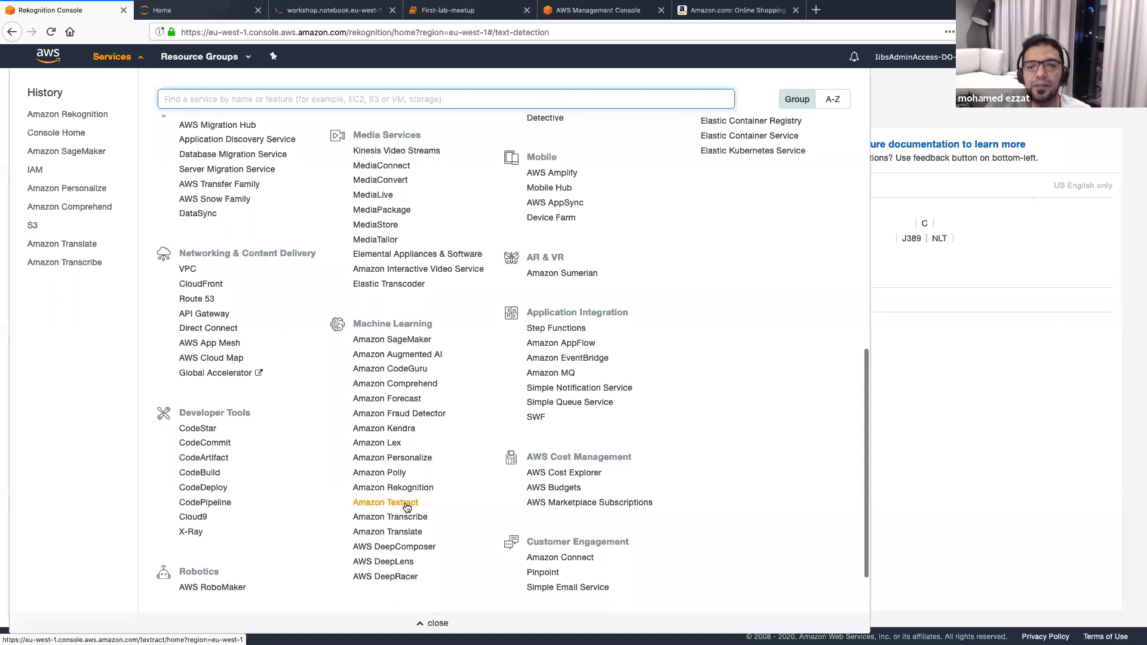
pyautogui.scroll(10, 406, 506)
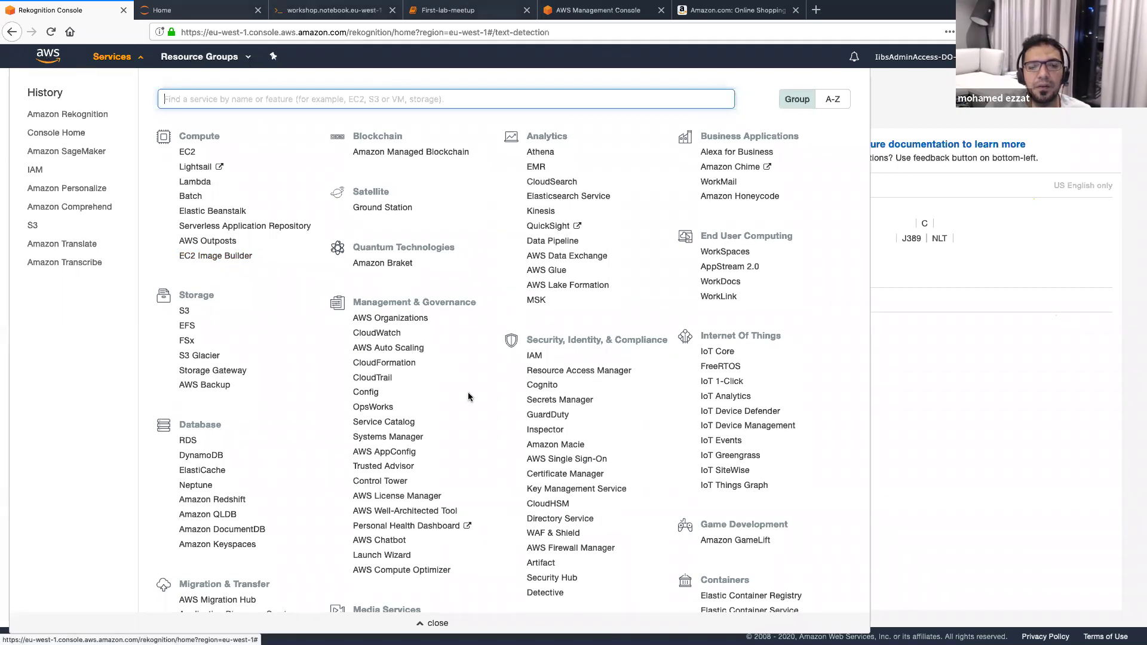
pyautogui.click(81, 115)
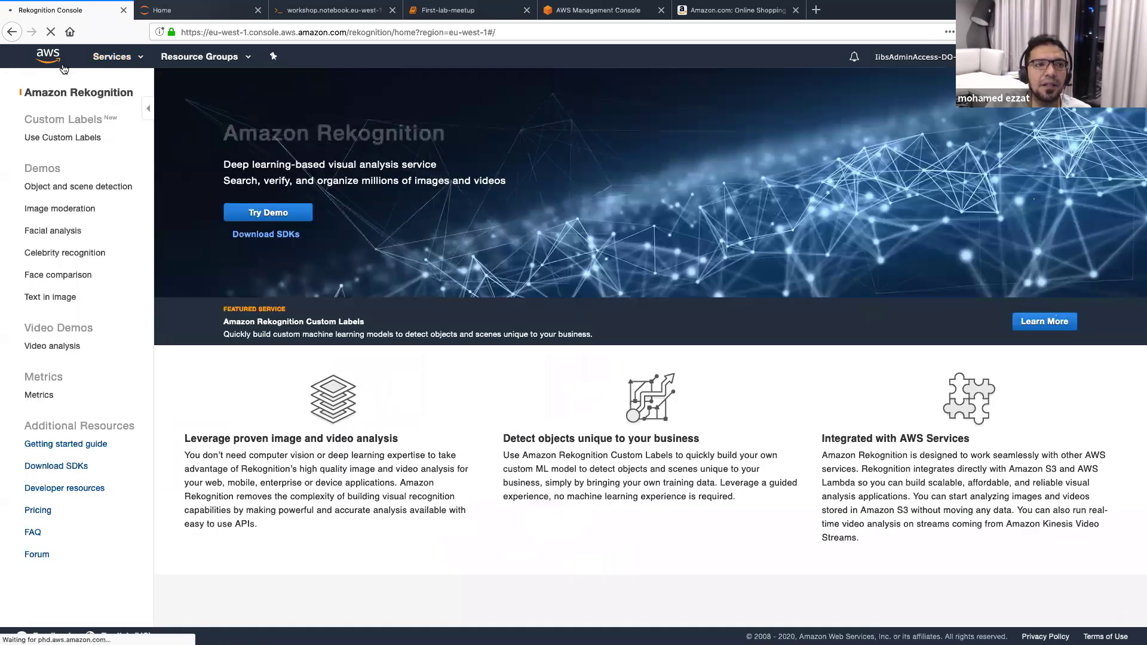
pyautogui.click(134, 59)
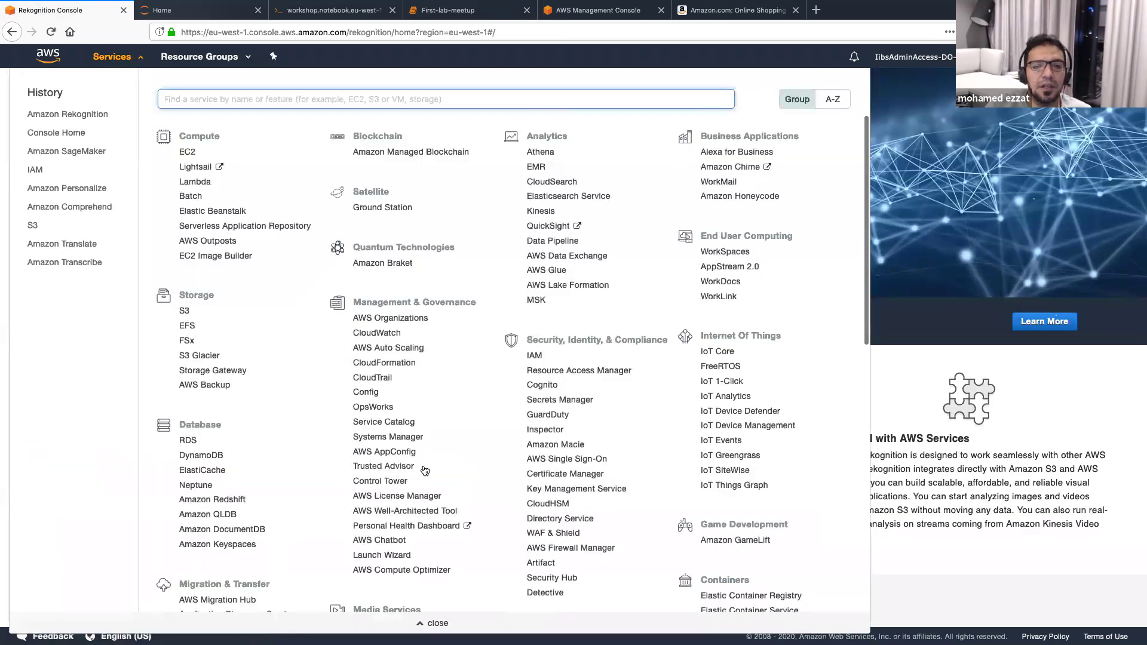
pyautogui.scroll(-4, 423, 470)
pyautogui.scroll(3, 443, 480)
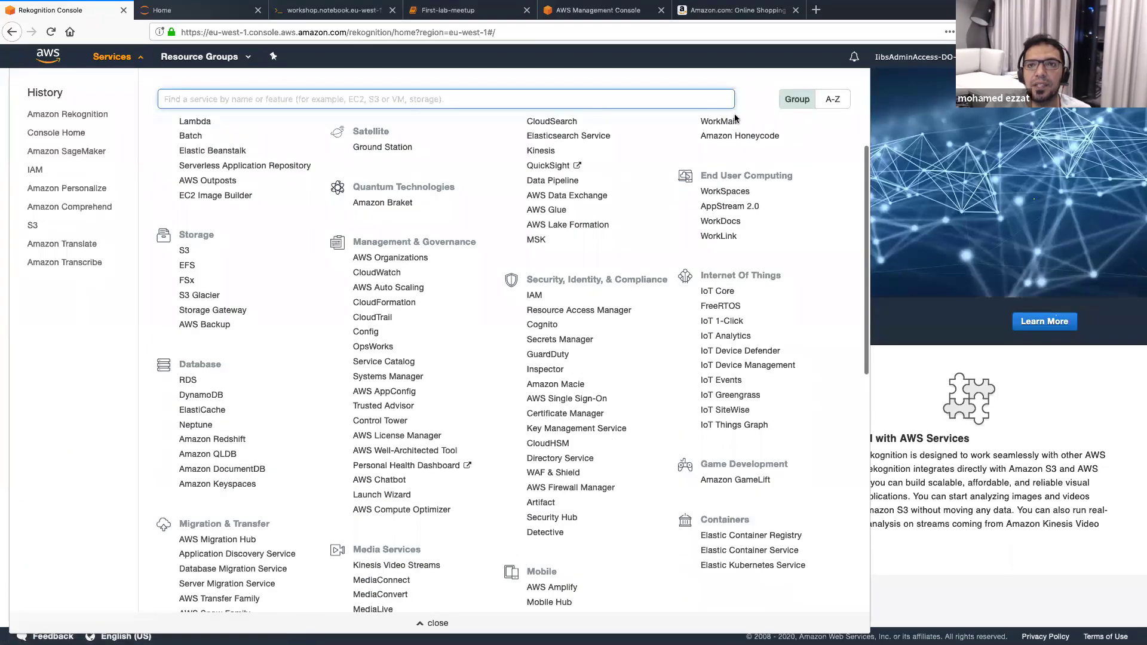
# Switch to the Amazon shopping page and open the Fjallraven Kanken backpack from Amazon Top Sellers.
pyautogui.click(734, 10)
pyautogui.scroll(-9, 653, 389)
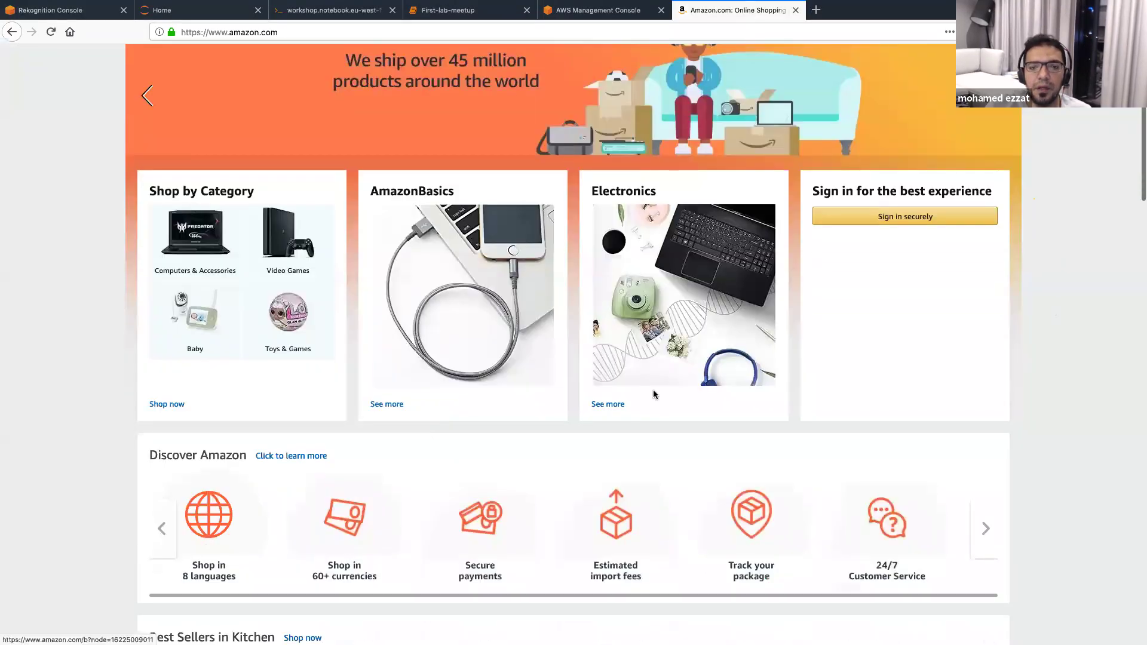
pyautogui.scroll(-1, 654, 389)
pyautogui.scroll(7, 653, 389)
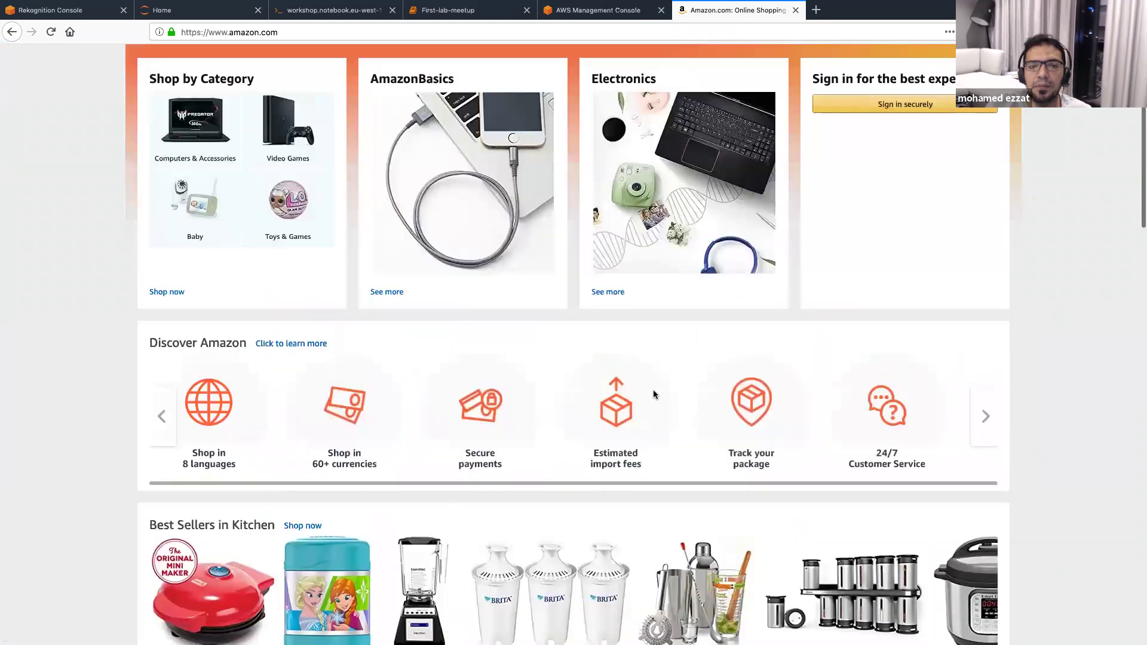
pyautogui.scroll(-5, 653, 389)
pyautogui.scroll(-12, 654, 394)
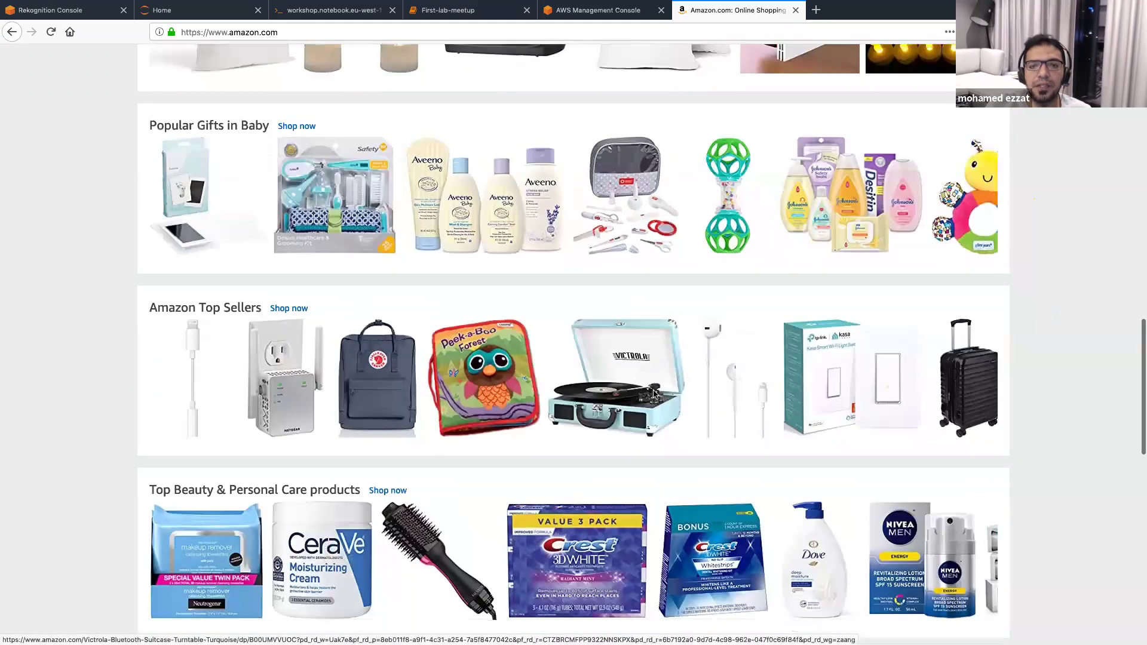
pyautogui.scroll(-2, 654, 394)
pyautogui.scroll(2, 352, 350)
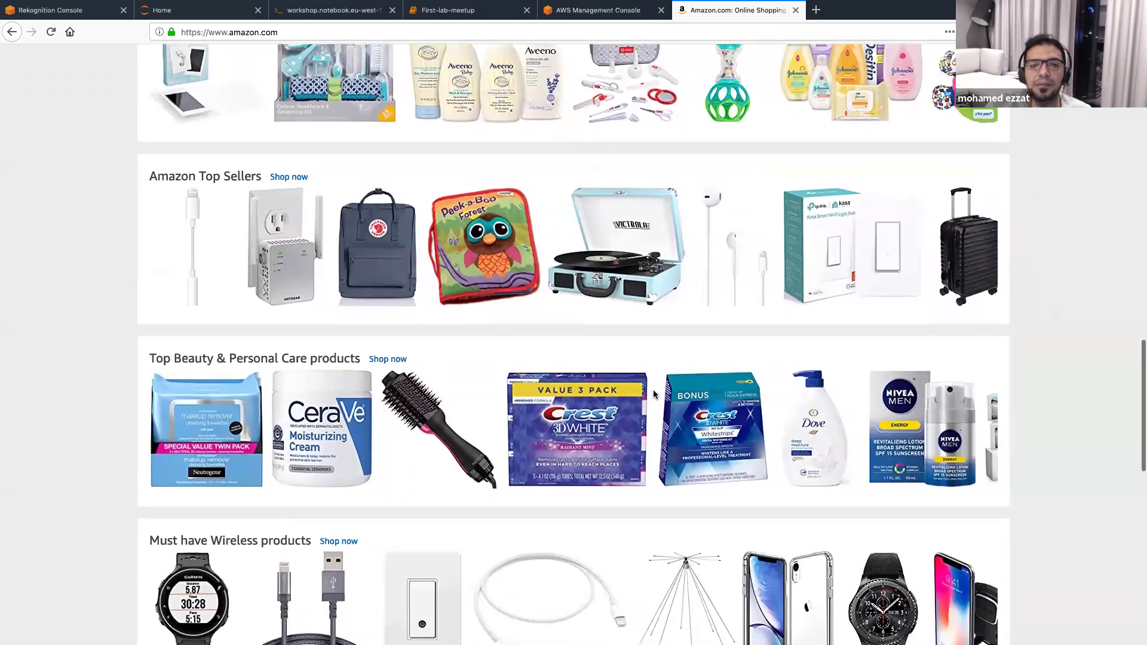
pyautogui.click(377, 369)
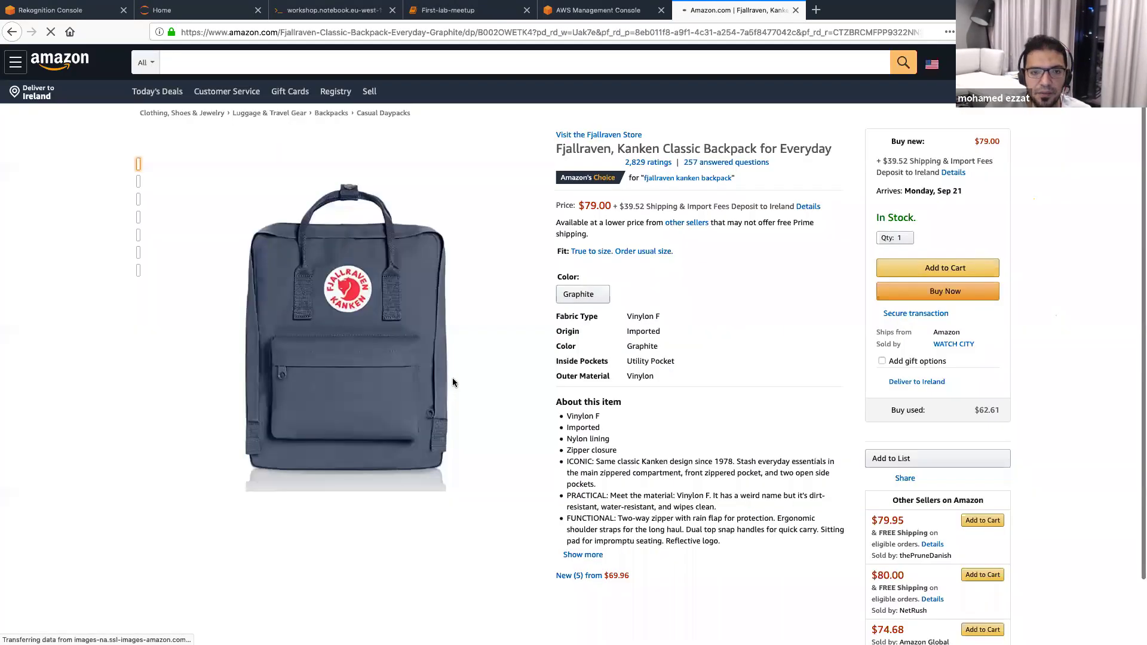
# Look through the backpack's product page, from its details and comparison table to the customer reviews.
pyautogui.scroll(-10, 453, 463)
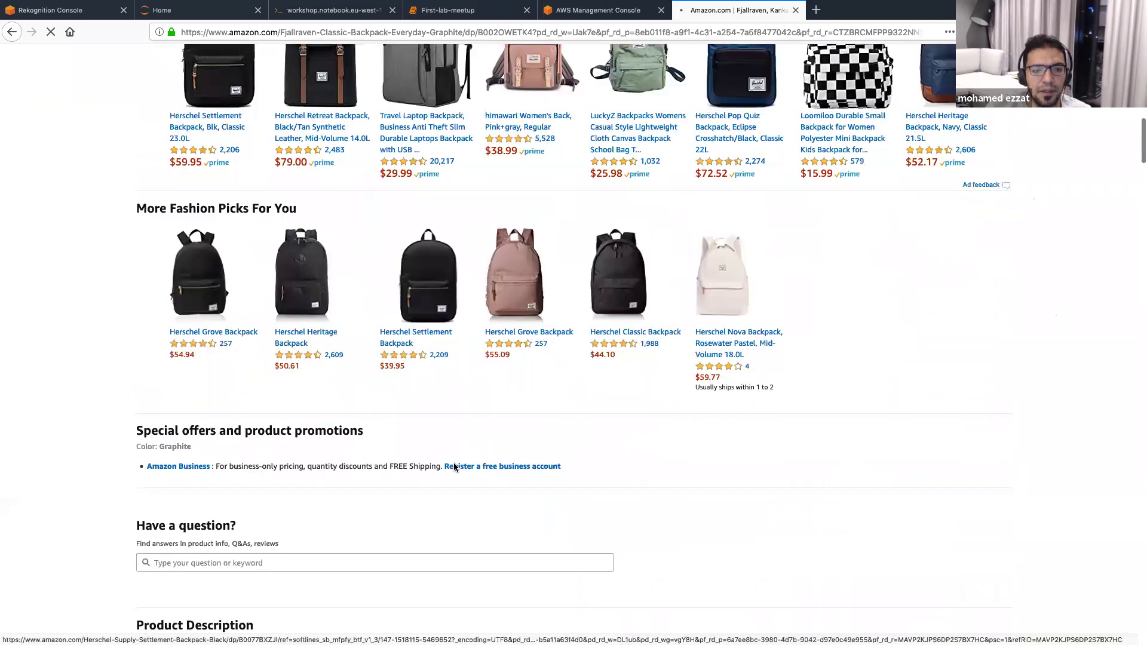
pyautogui.scroll(-10, 454, 467)
pyautogui.scroll(20, 453, 467)
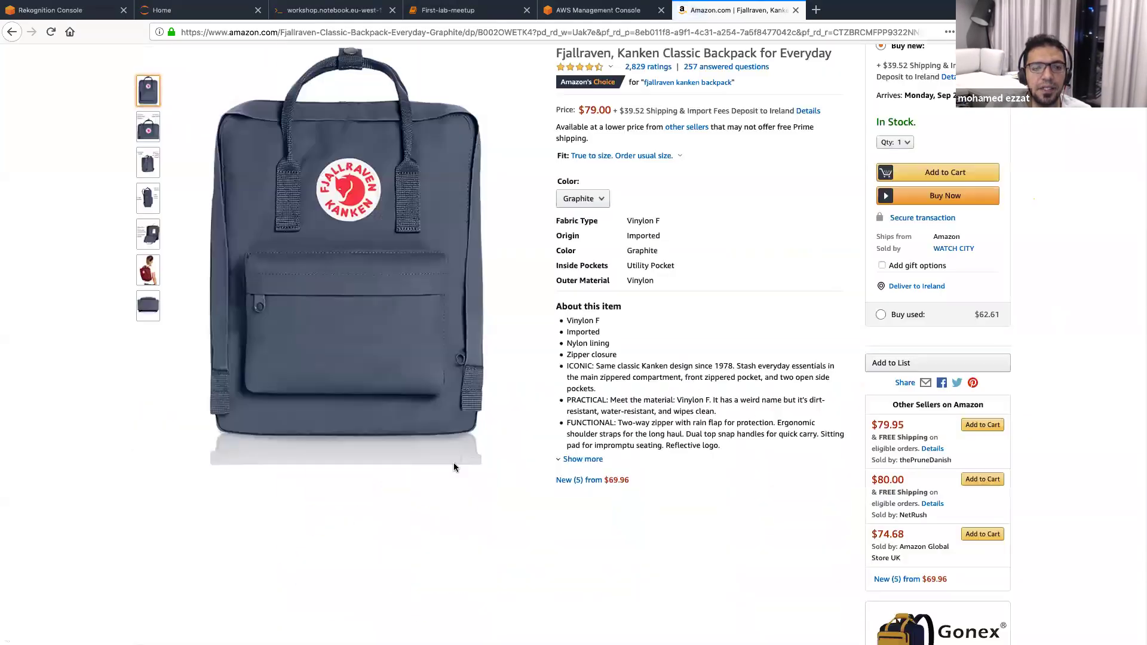
pyautogui.scroll(-5, 454, 466)
pyautogui.scroll(-8, 454, 466)
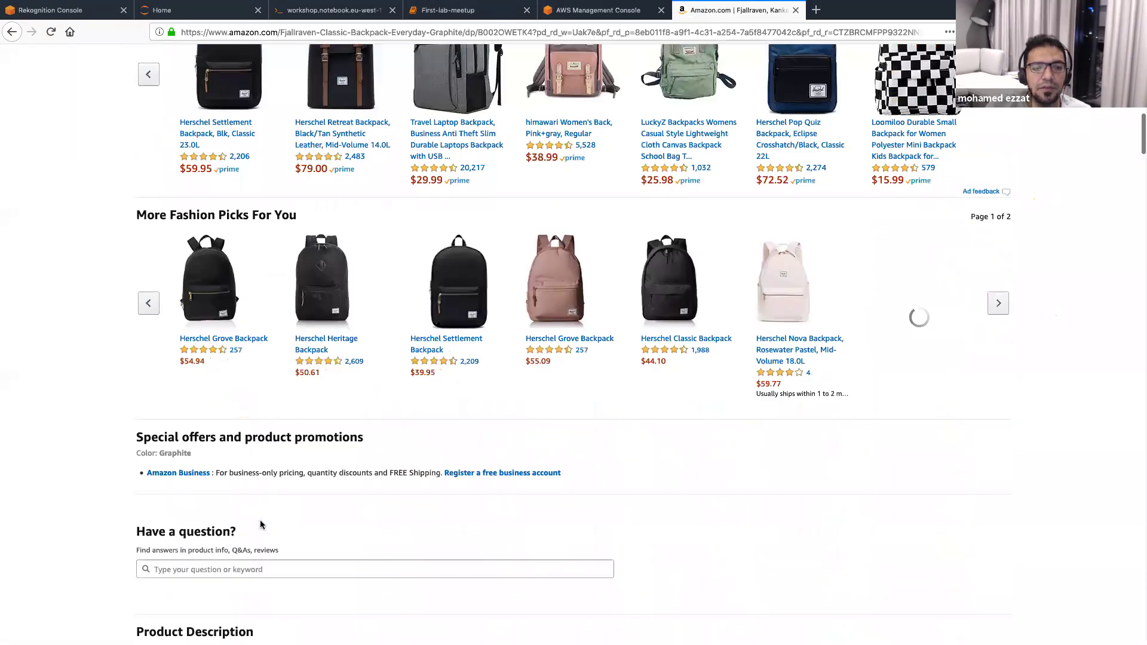
pyautogui.scroll(-20, 260, 524)
pyautogui.scroll(-13, 261, 524)
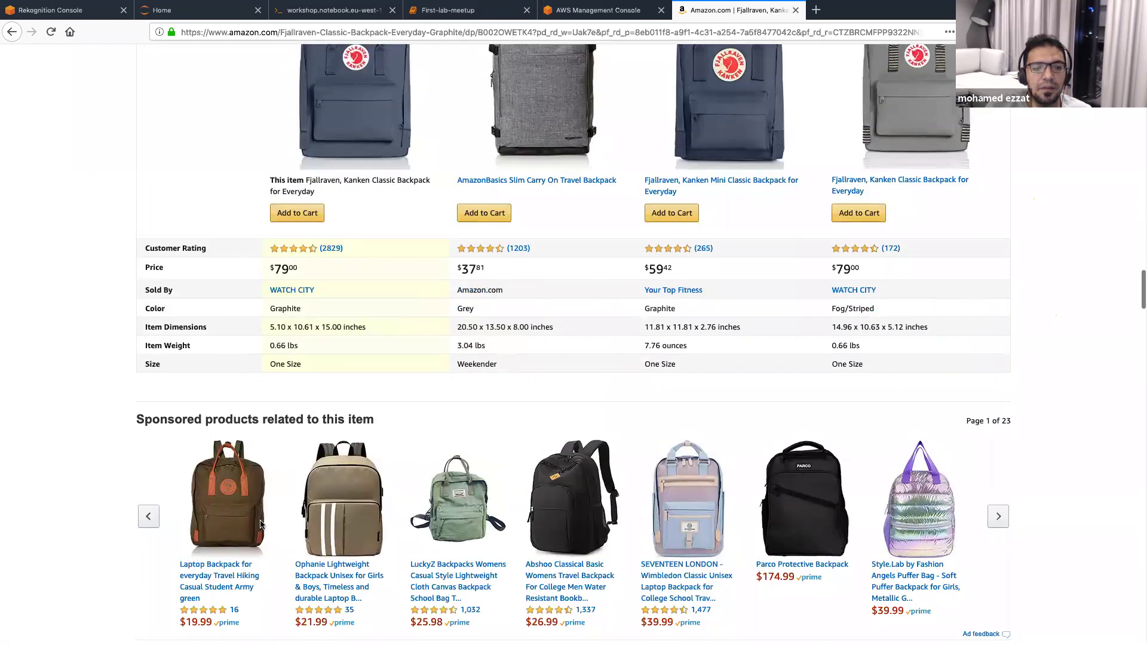
pyautogui.scroll(-18, 260, 525)
pyautogui.scroll(-7, 261, 524)
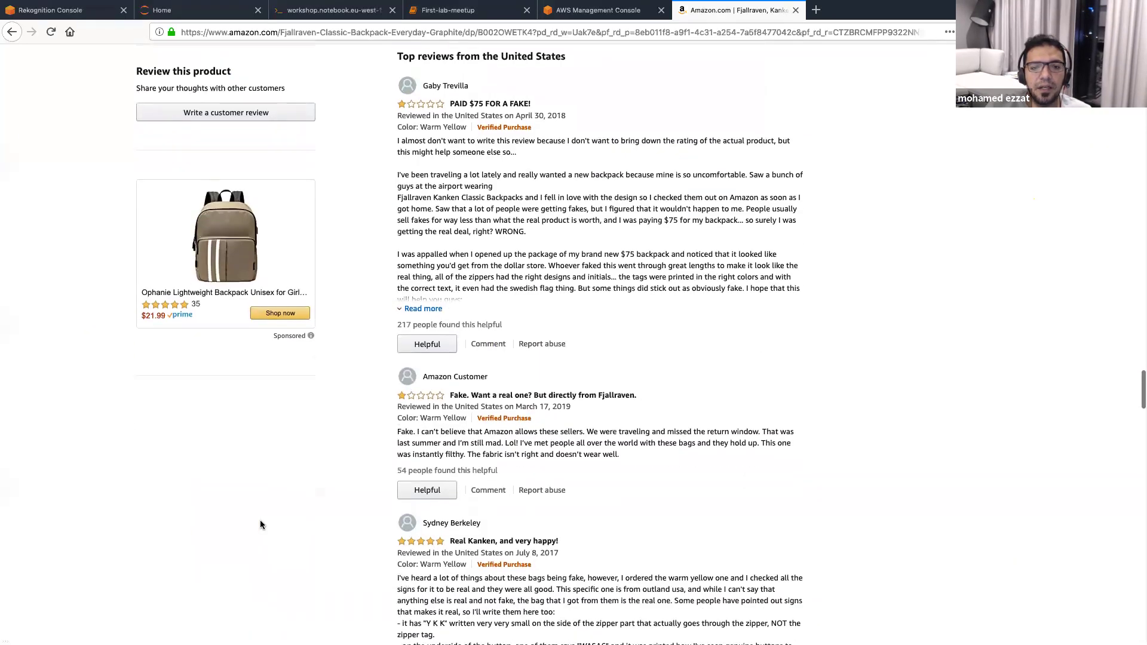
# Read through the top reviews from the United States and review the backpack's star rating breakdown.
pyautogui.scroll(-2, 260, 525)
pyautogui.scroll(4, 260, 524)
pyautogui.scroll(-5, 261, 525)
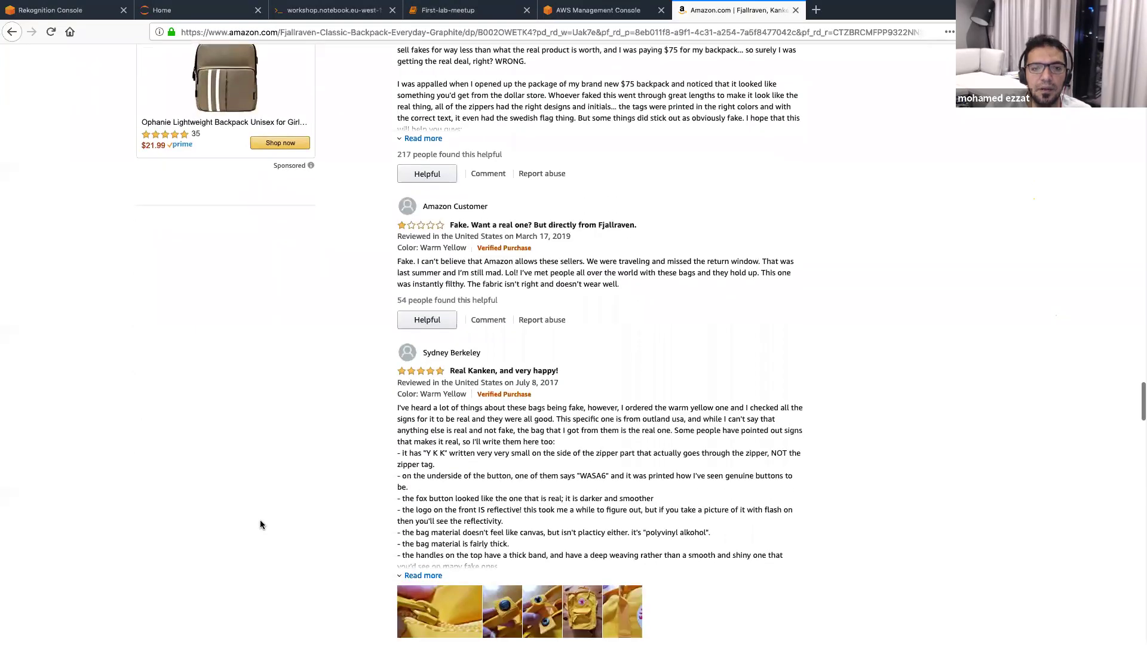
pyautogui.scroll(-1, 261, 524)
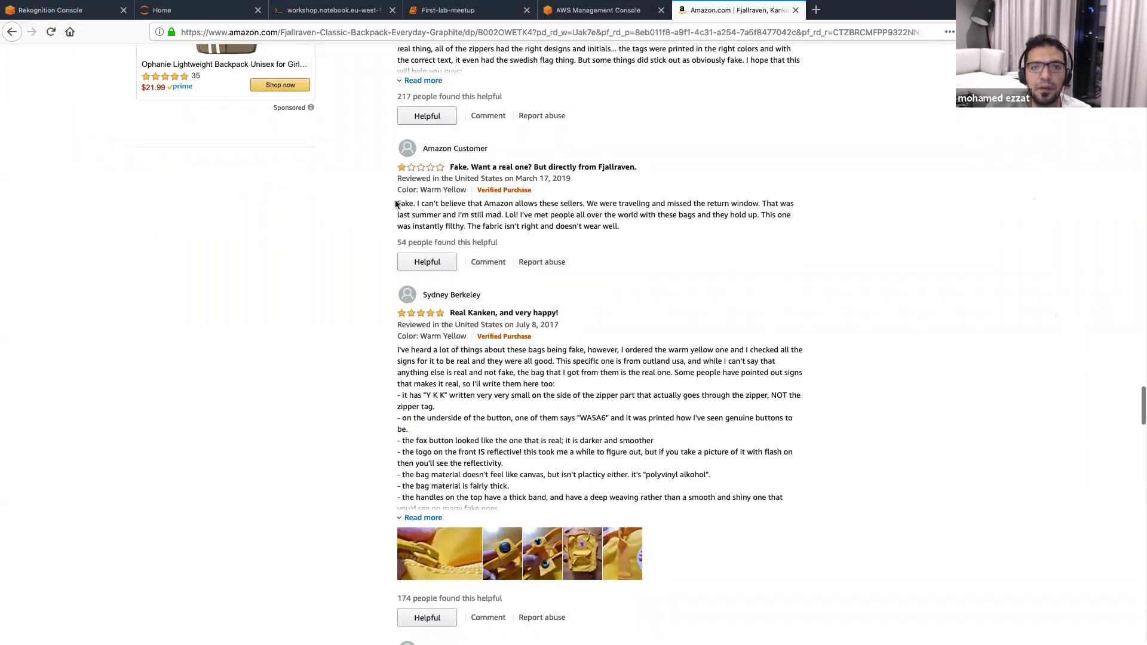
pyautogui.scroll(-6, 396, 203)
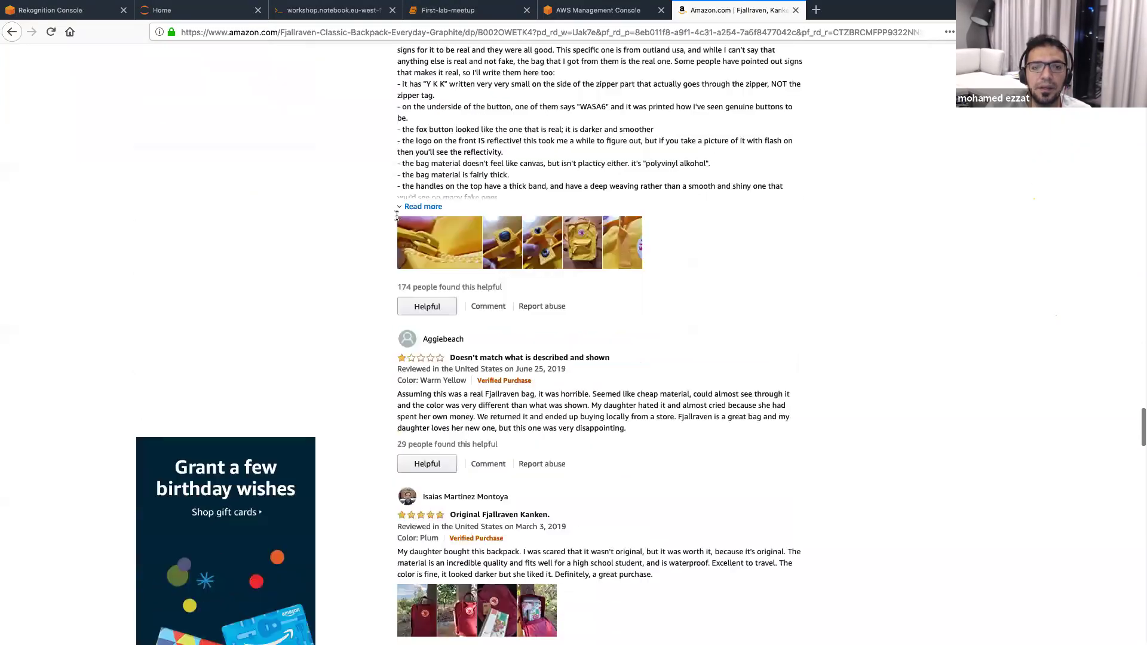
pyautogui.scroll(14, 396, 215)
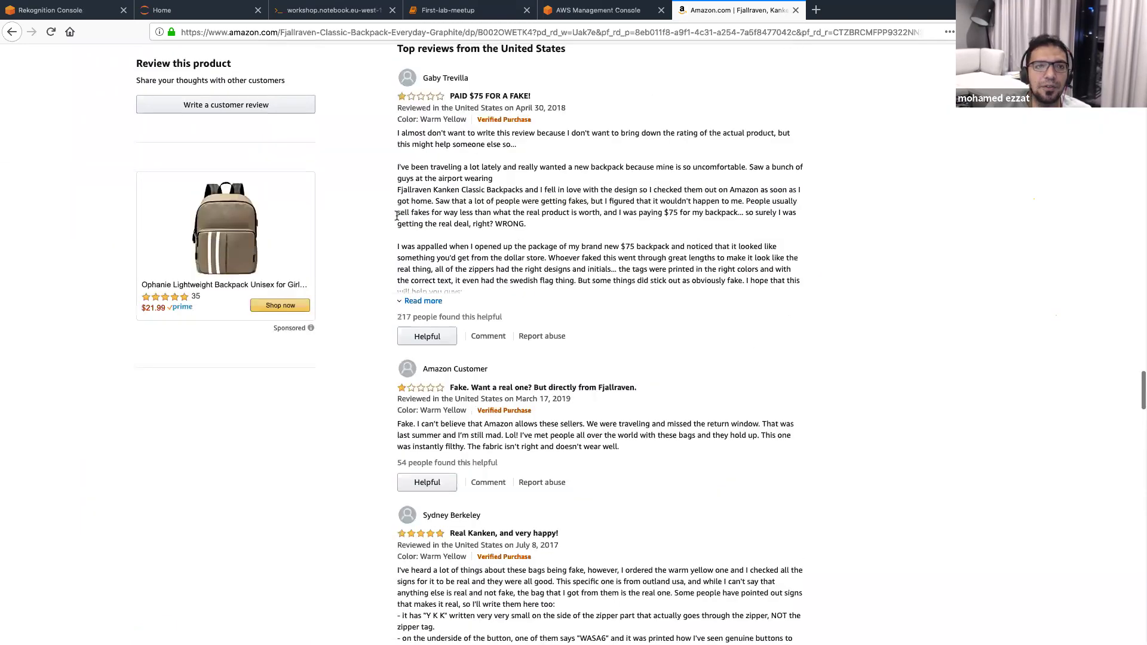
pyautogui.scroll(3, 397, 215)
# Filter the backpack's reviews to 5 star and copy the body text of the review titled "Original Fjallraven Kanken.".
pyautogui.click(238, 222)
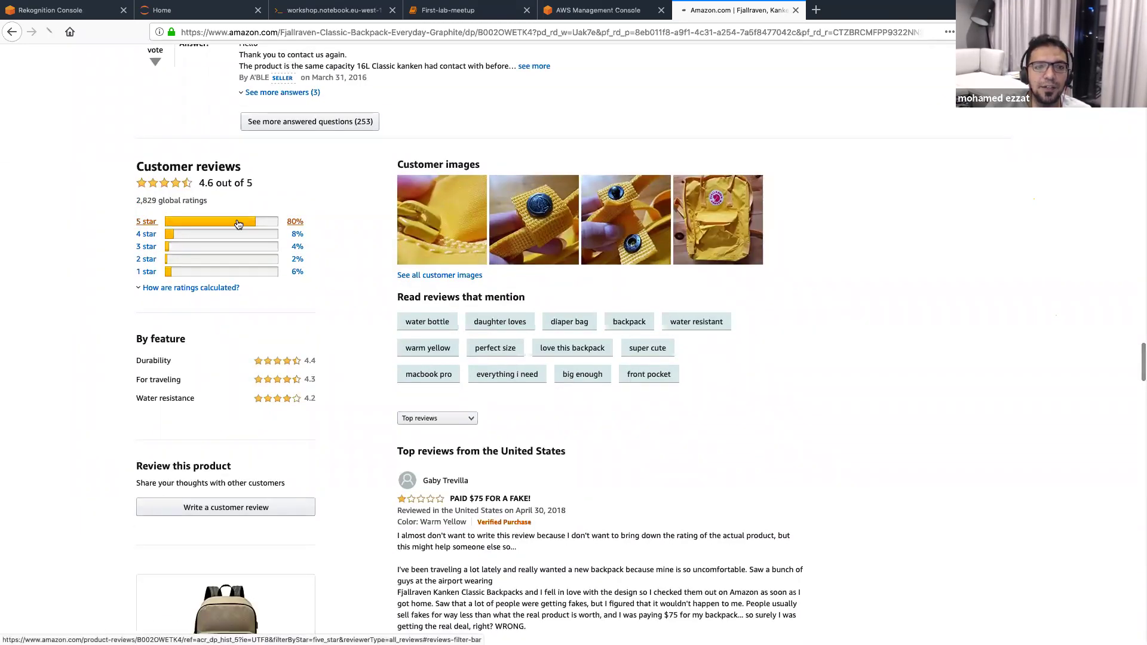
pyautogui.scroll(-4, 386, 385)
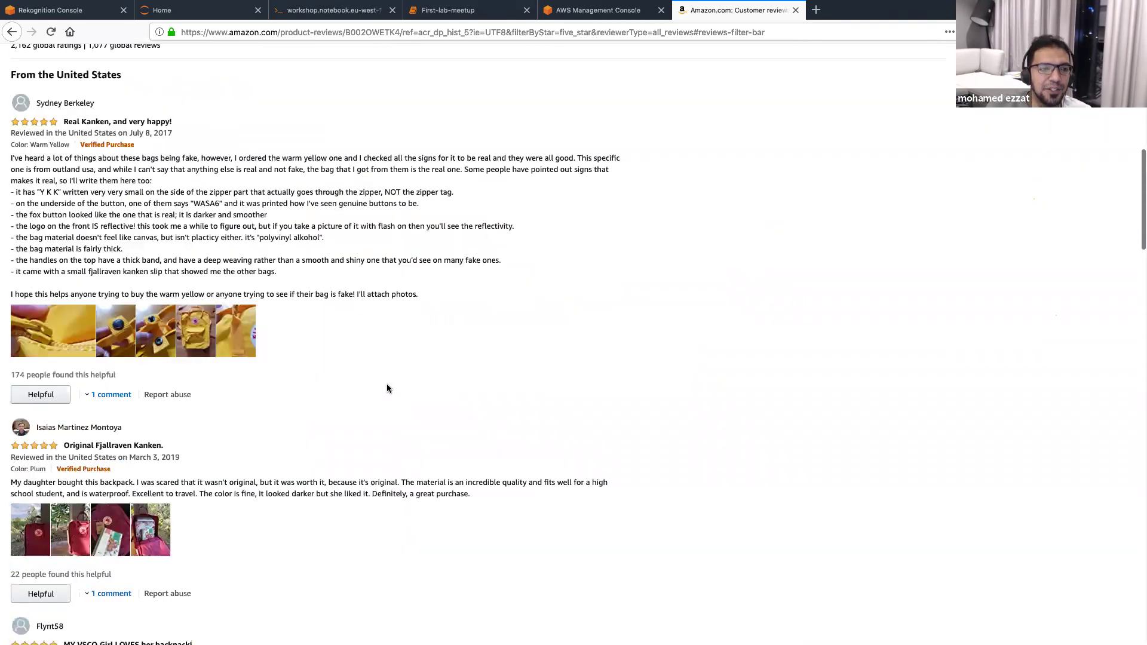
pyautogui.moveTo(10, 389); pyautogui.dragTo(469, 403)
pyautogui.press('super+c')
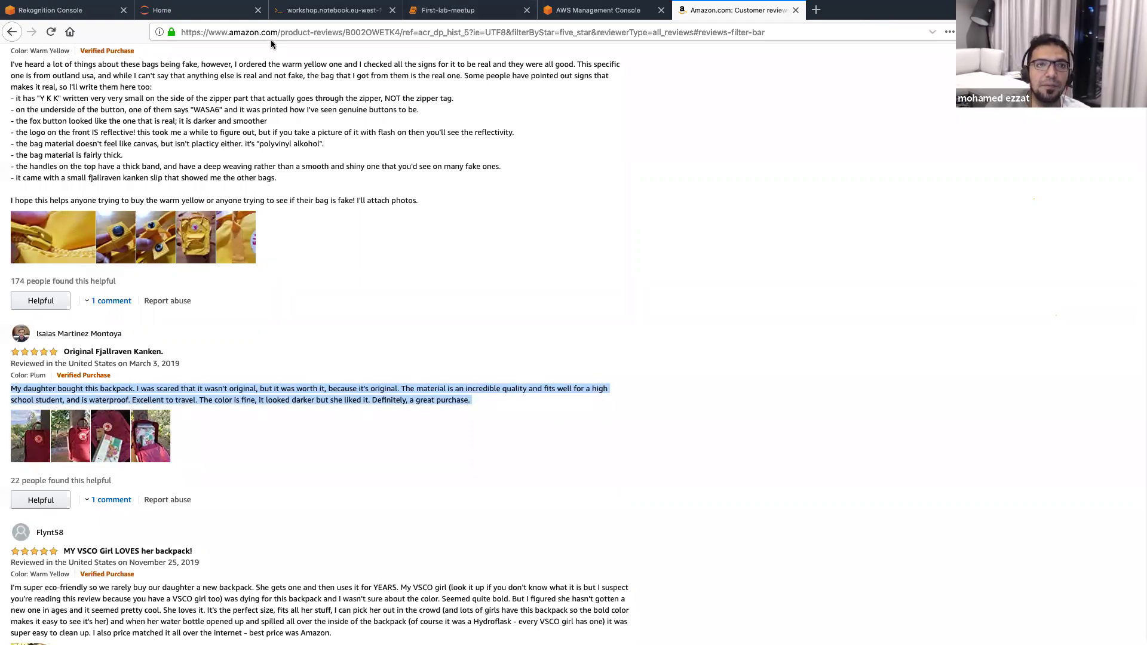
# Return to the AWS console, open Amazon Comprehend and launch its real-time analysis page.
pyautogui.click(25, 13)
pyautogui.scroll(-6, 407, 453)
pyautogui.scroll(-2, 412, 451)
pyautogui.click(421, 334)
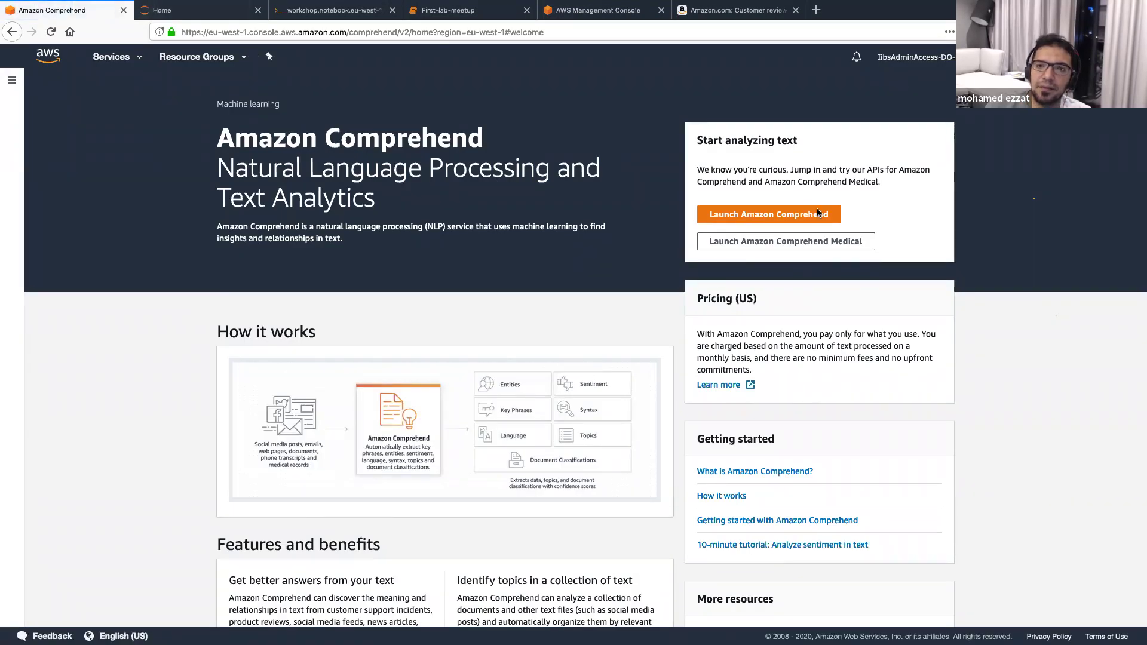
pyautogui.click(814, 214)
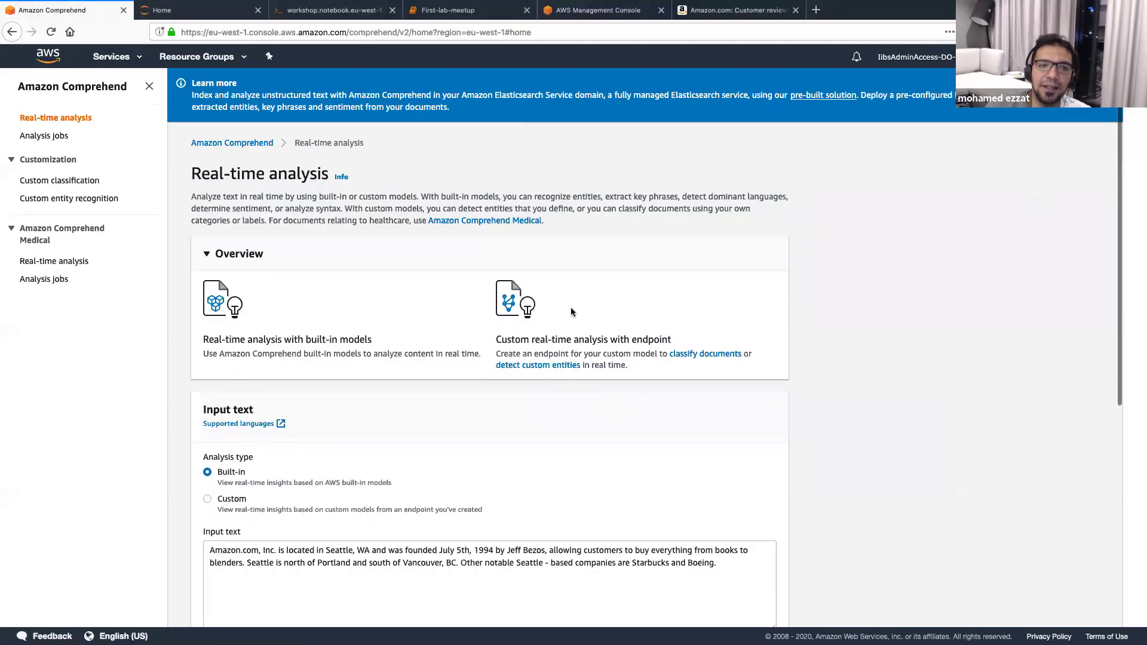
# Replace the sample input text with the copied 5-star backpack review and analyze it with the built-in models.
pyautogui.scroll(-5, 517, 420)
pyautogui.moveTo(210, 263); pyautogui.dragTo(494, 322)
pyautogui.press('BackSpace')
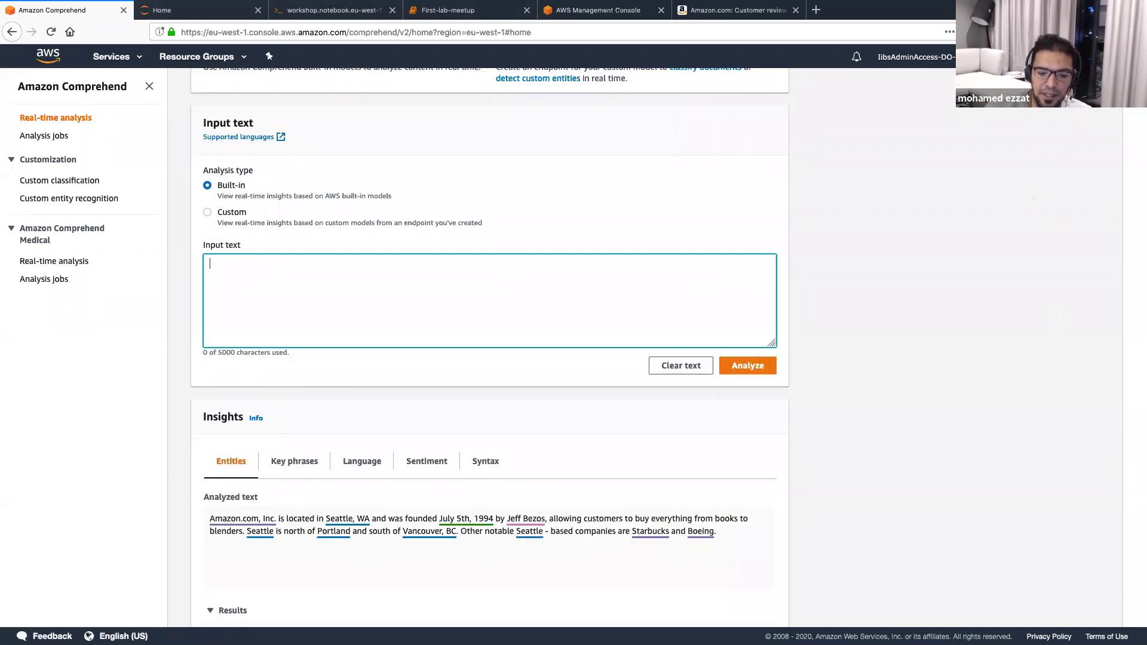
pyautogui.press('super+v')
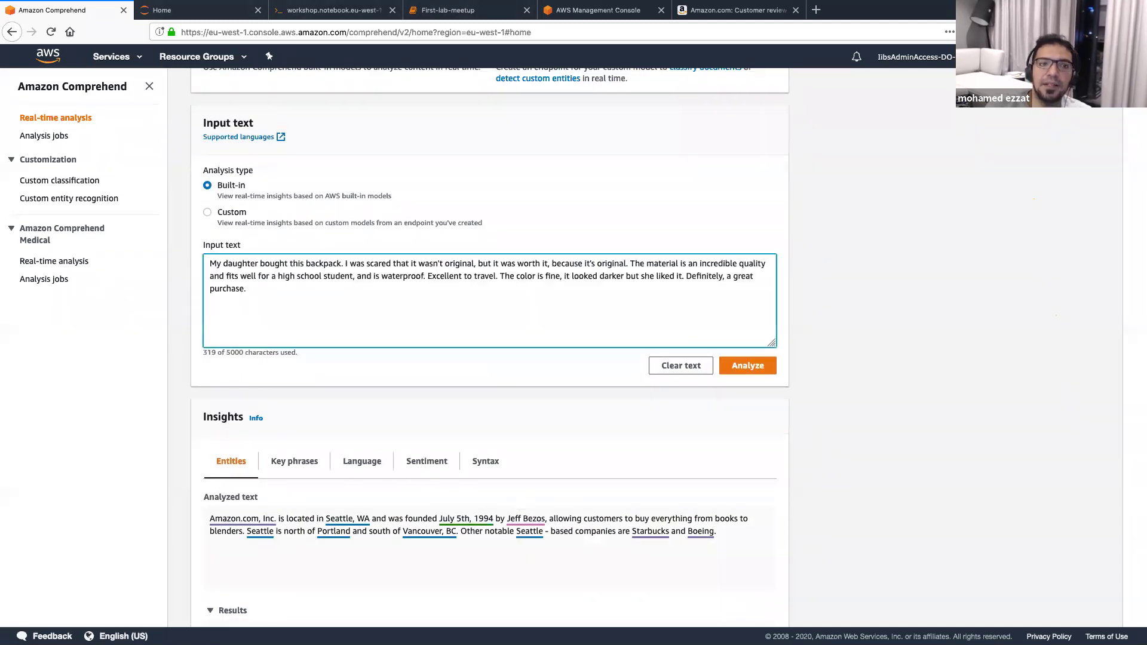
pyautogui.click(741, 371)
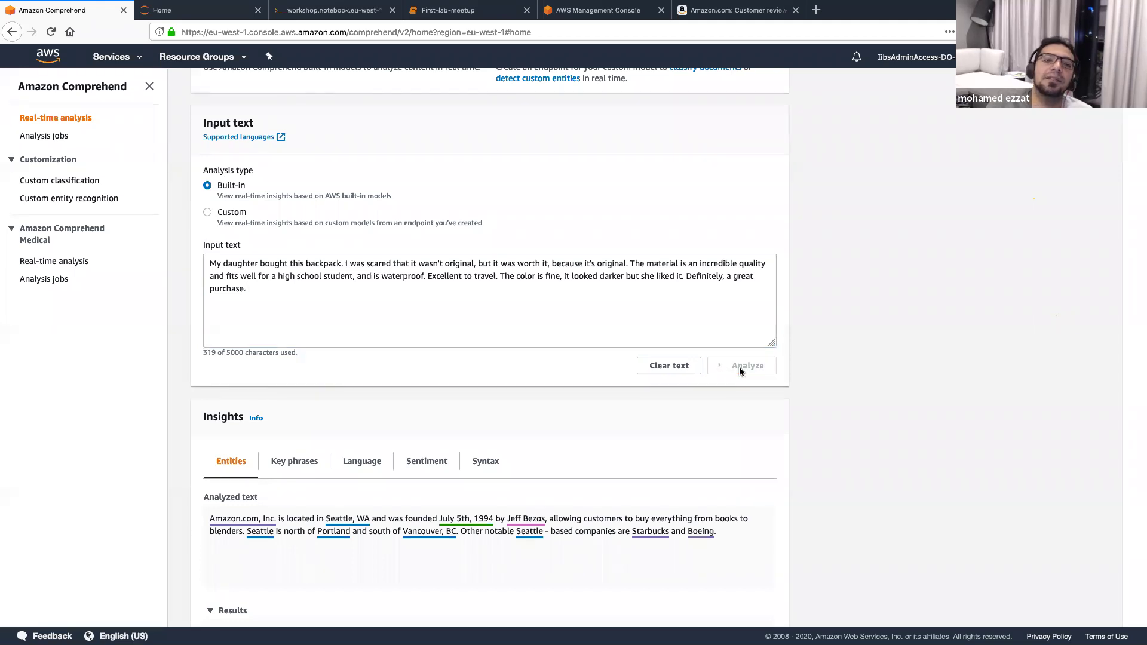
# Examine the review's entities, key phrases, language and sentiment insights.
pyautogui.scroll(-3, 739, 371)
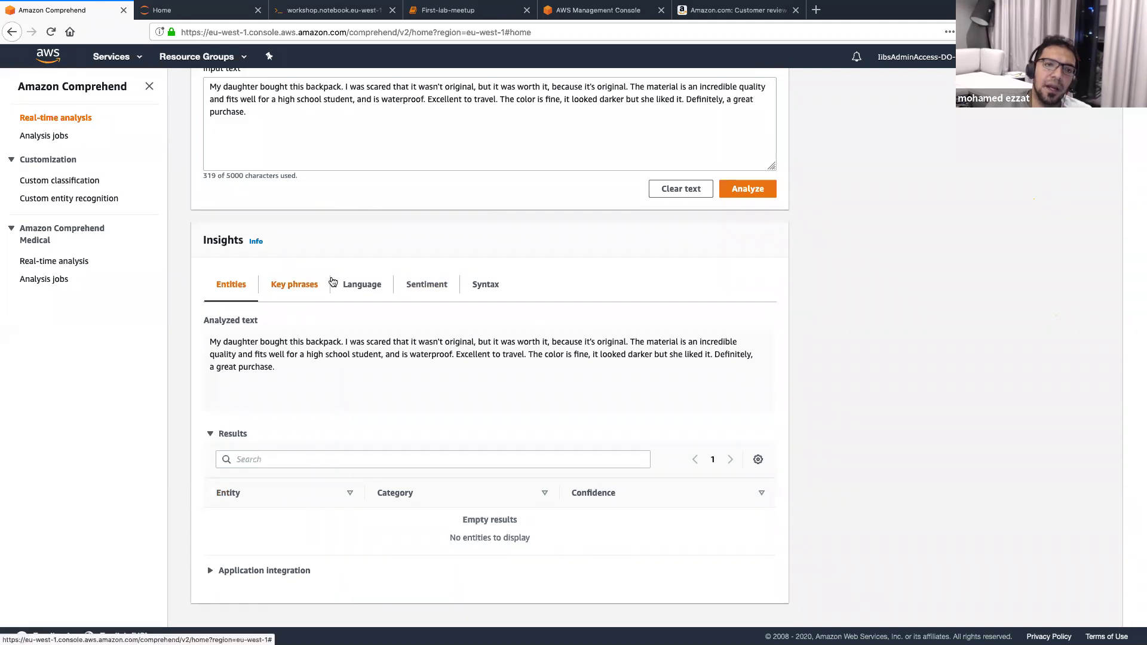
pyautogui.click(283, 287)
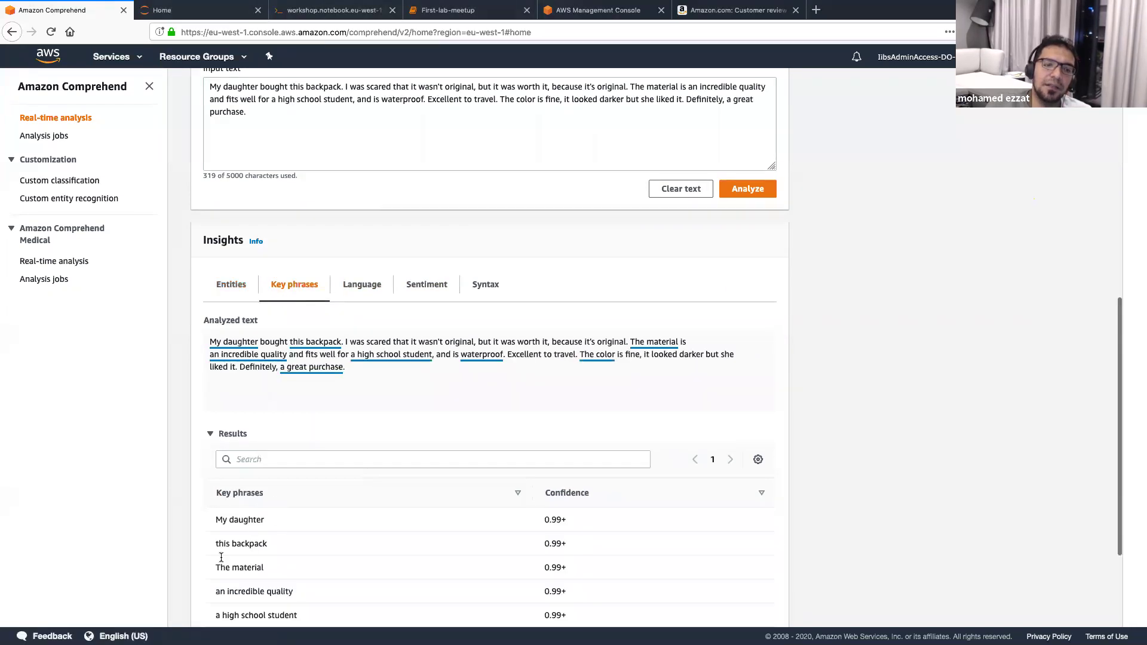
pyautogui.scroll(-2, 256, 540)
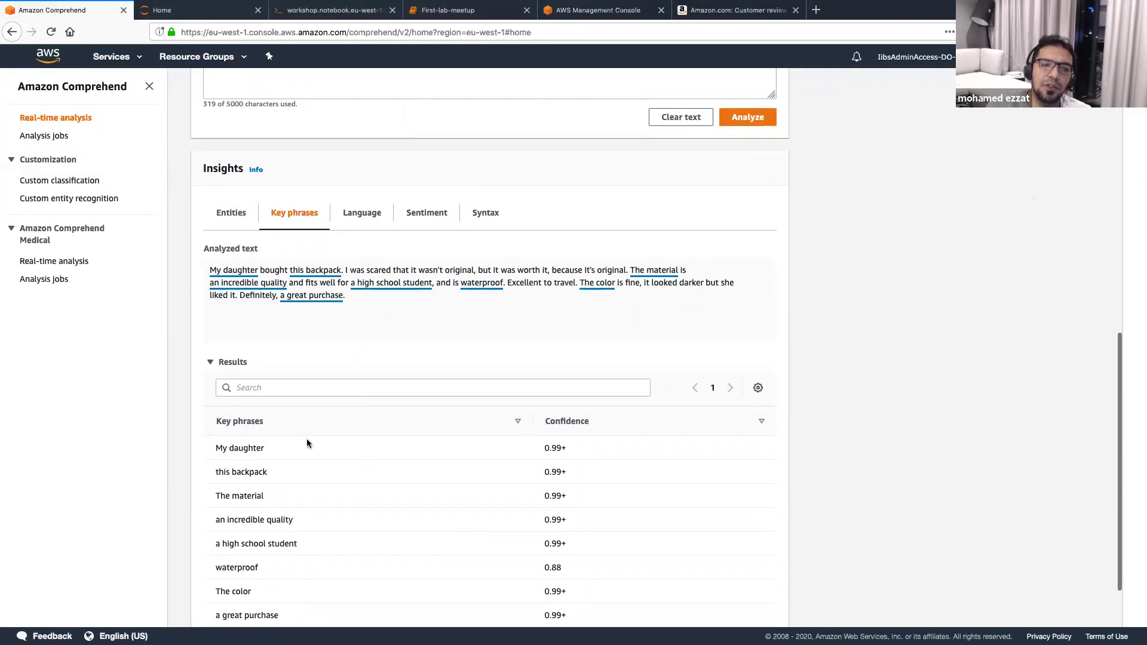
pyautogui.click(362, 216)
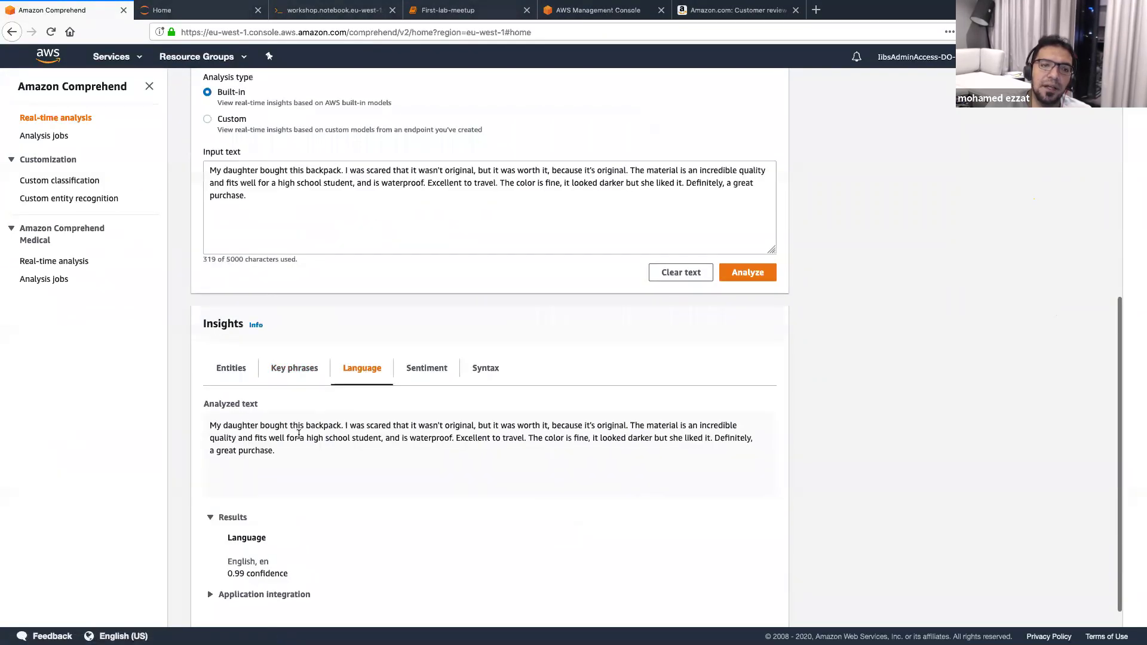
pyautogui.scroll(-1, 295, 439)
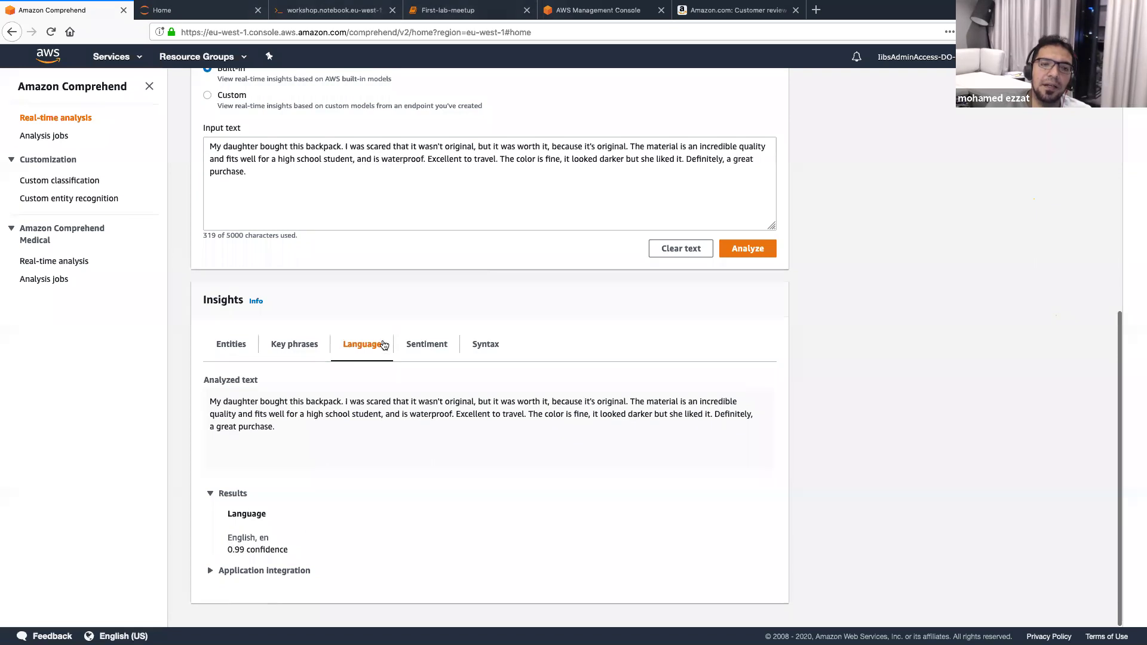
pyautogui.click(426, 344)
pyautogui.scroll(-1, 439, 467)
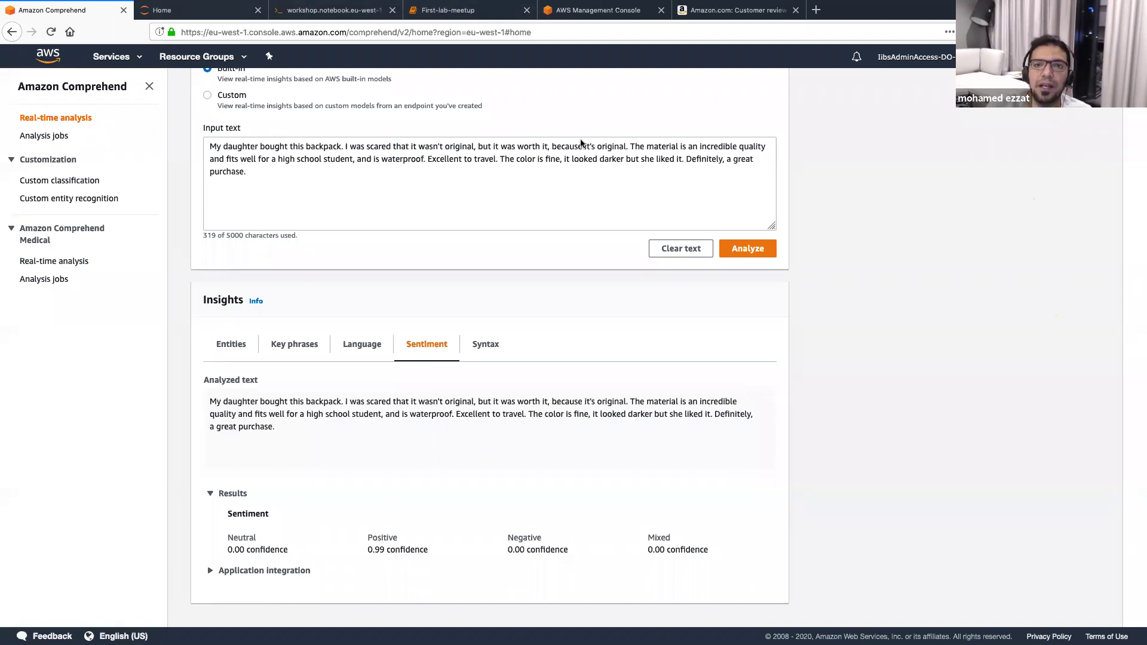
# On the Amazon reviews page, filter to 1 star and copy the body of the review titled "Fake. Want a real one? But directly from Fjallraven.".
pyautogui.click(697, 15)
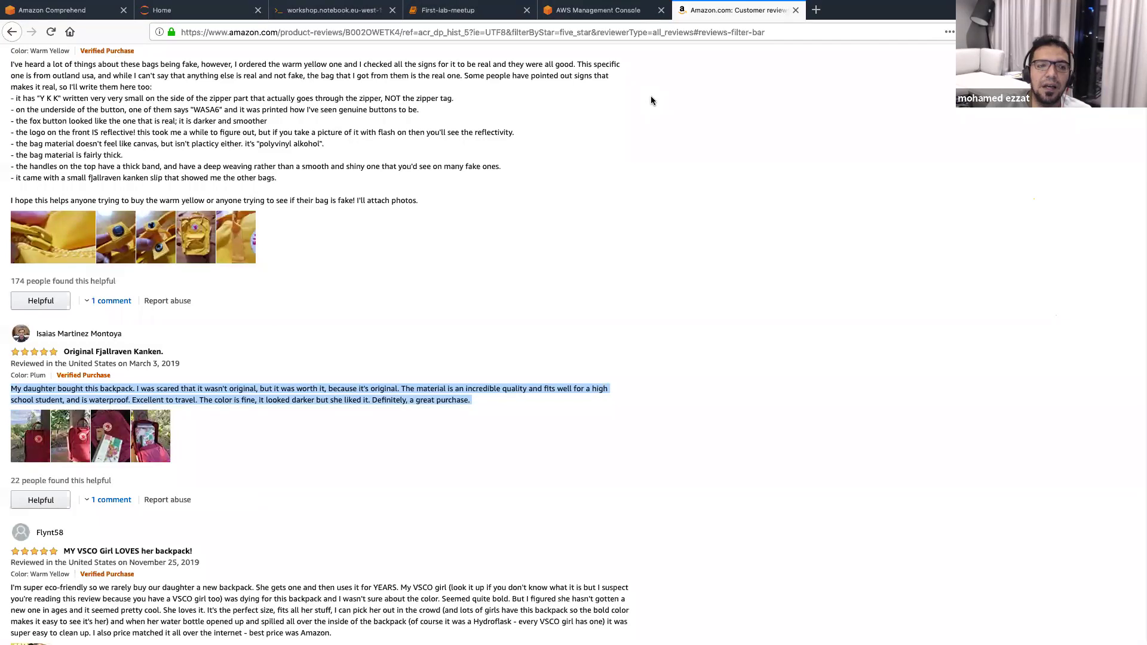
pyautogui.scroll(3, 651, 96)
pyautogui.scroll(7, 543, 360)
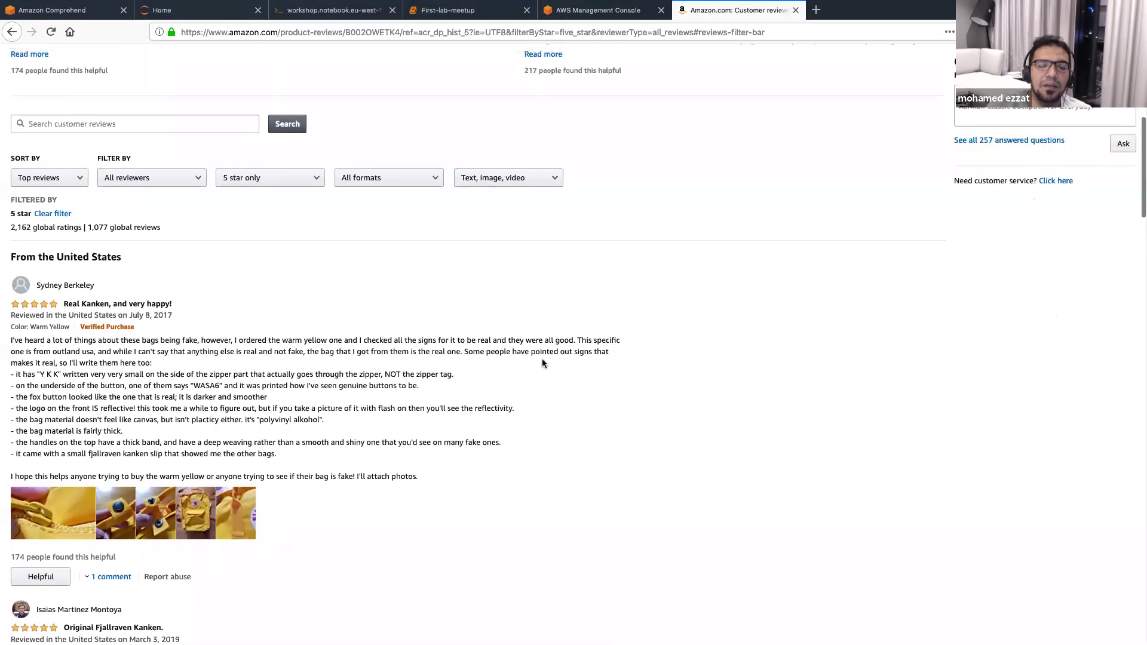
pyautogui.scroll(1, 538, 364)
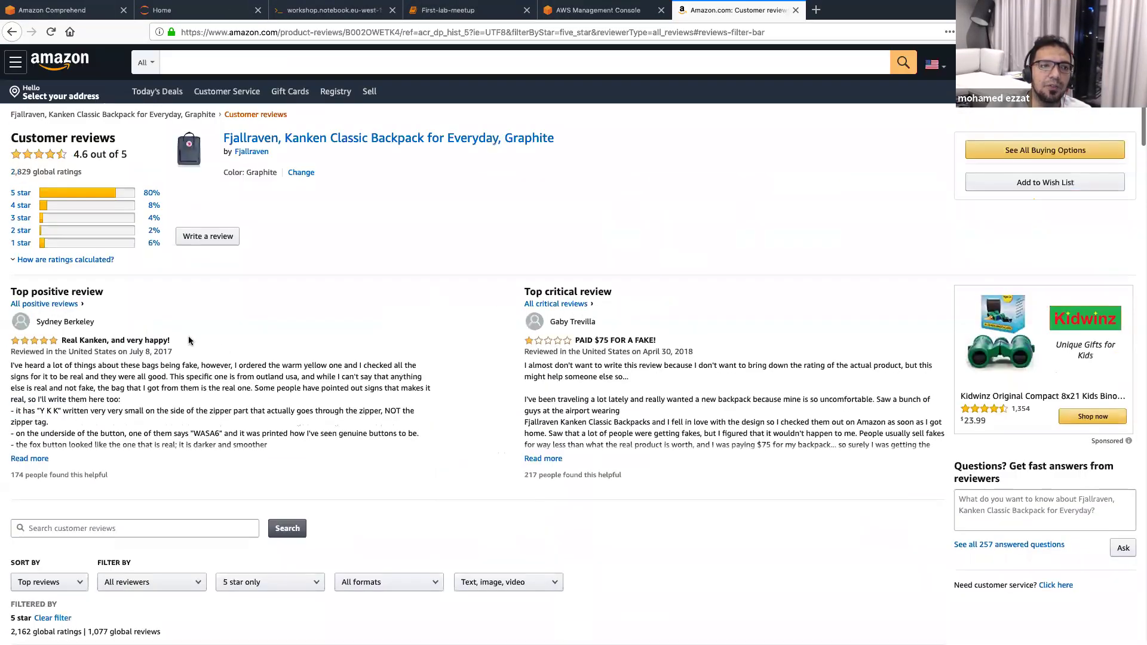
pyautogui.click(44, 244)
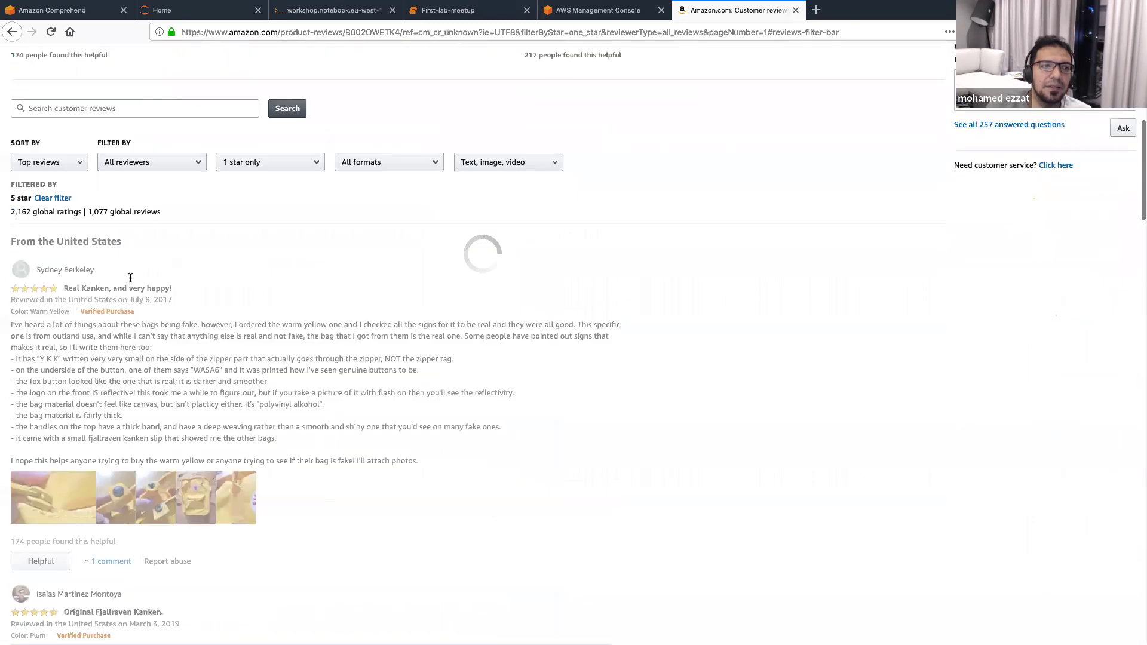
pyautogui.scroll(-4, 271, 346)
pyautogui.scroll(-1, 270, 349)
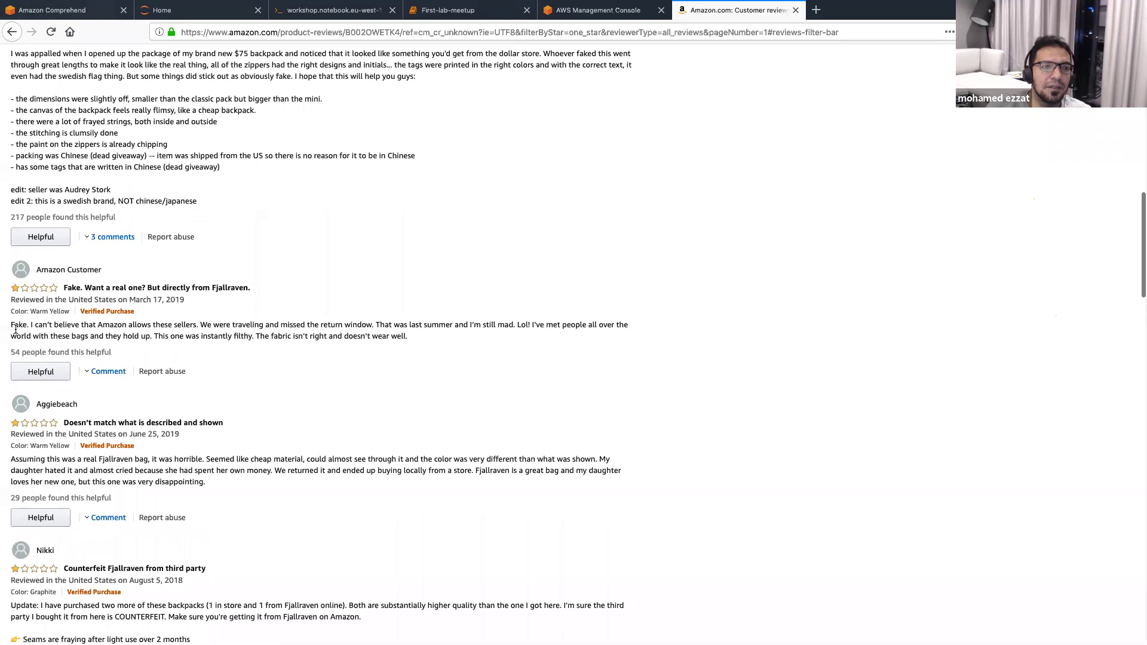
pyautogui.moveTo(13, 323); pyautogui.dragTo(417, 341)
pyautogui.hotkey('ctrl', 'c')
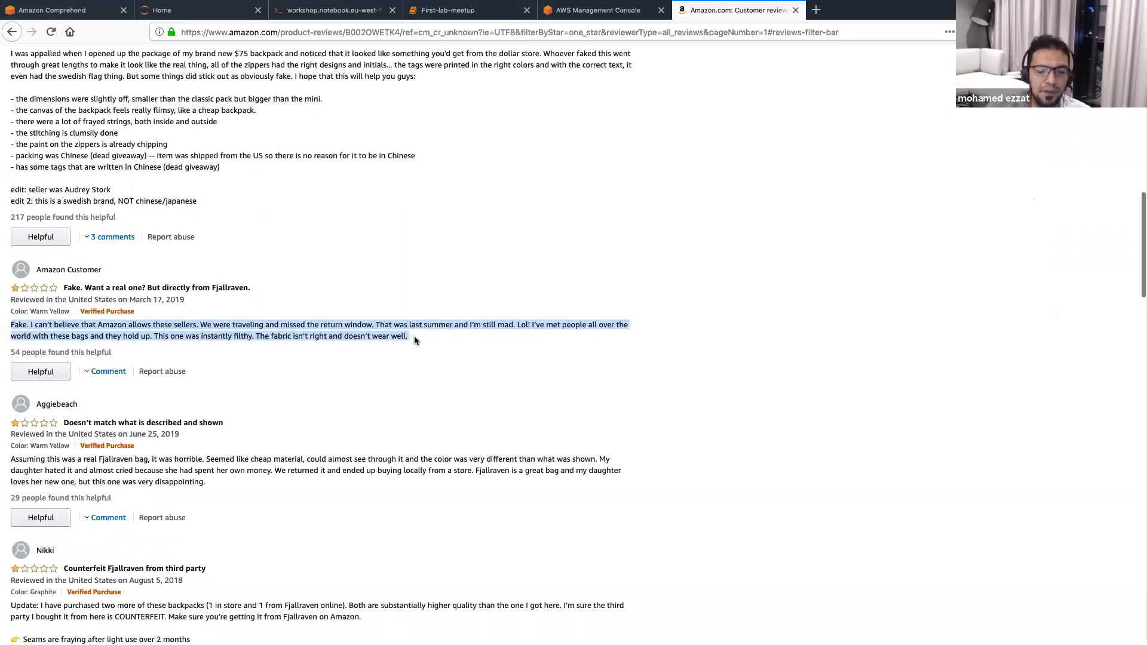
pyautogui.click(594, 10)
pyautogui.click(466, 10)
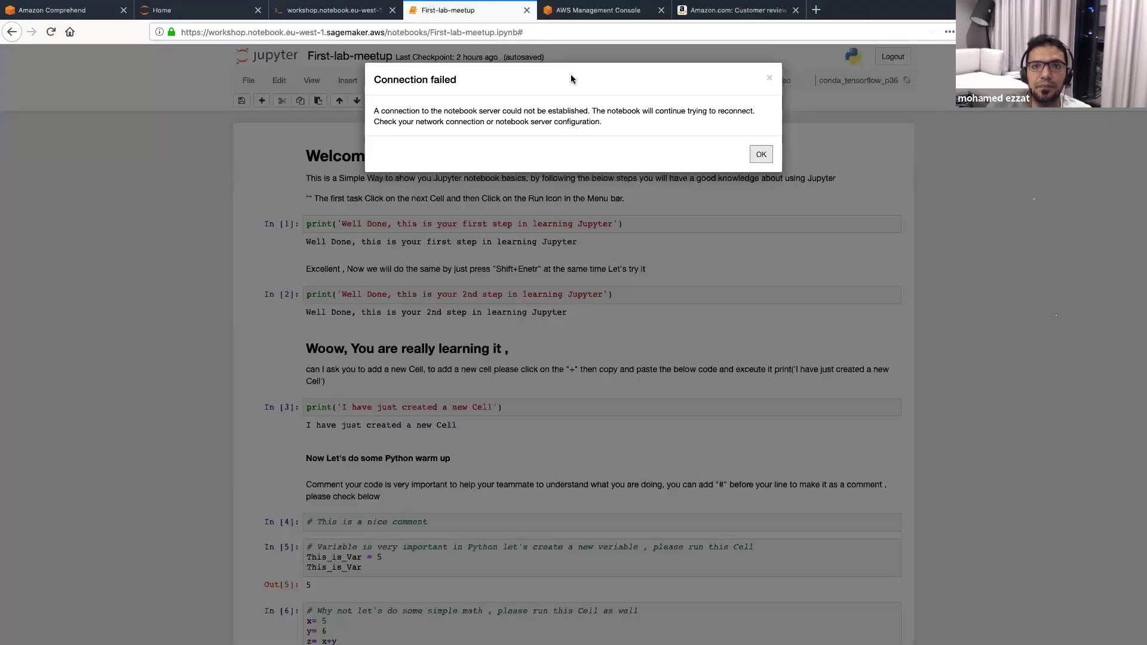
pyautogui.click(725, 10)
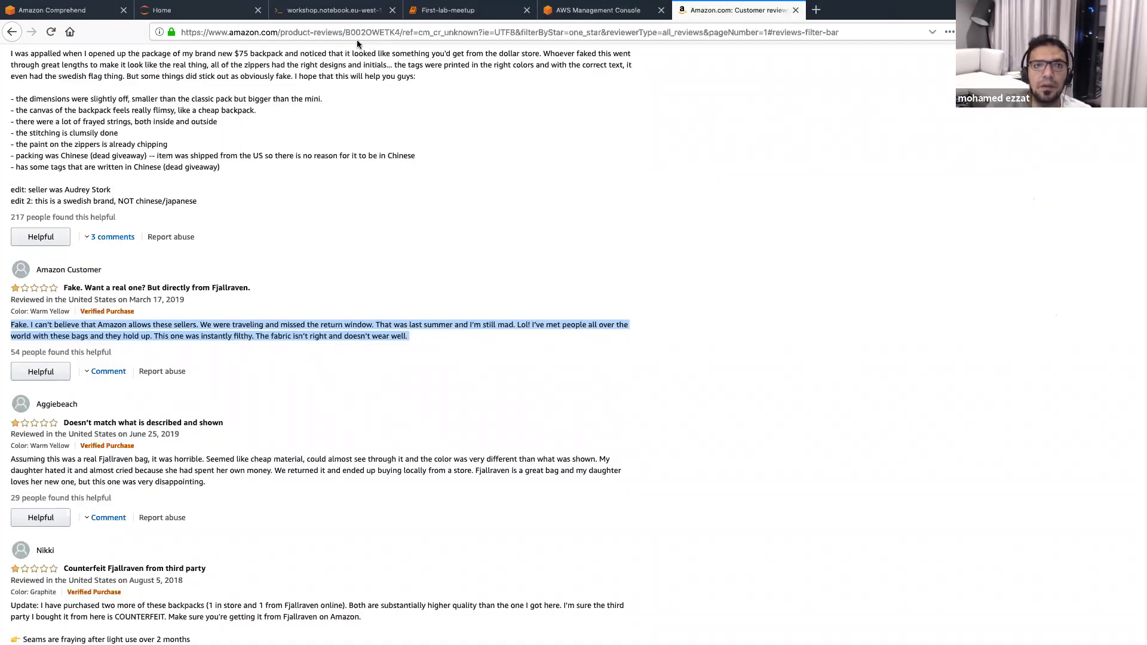
# Replace the Amazon Comprehend input text with the copied 1-star review and analyze it.
pyautogui.click(104, 20)
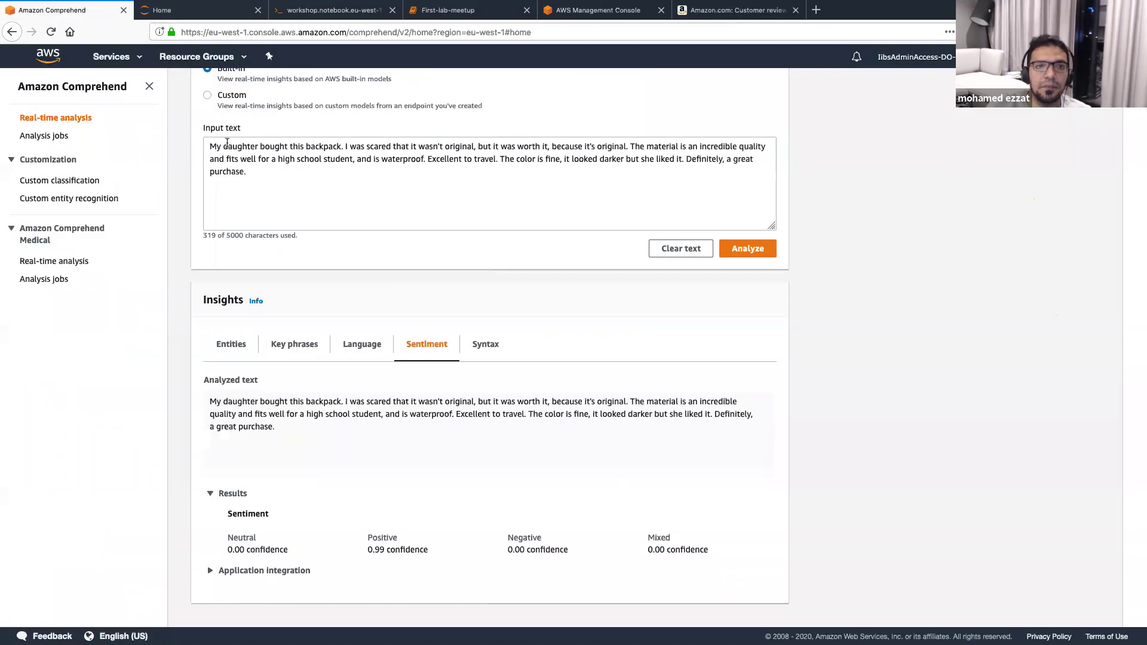
pyautogui.click(209, 146)
pyautogui.hotkey('ctrl', 'a')
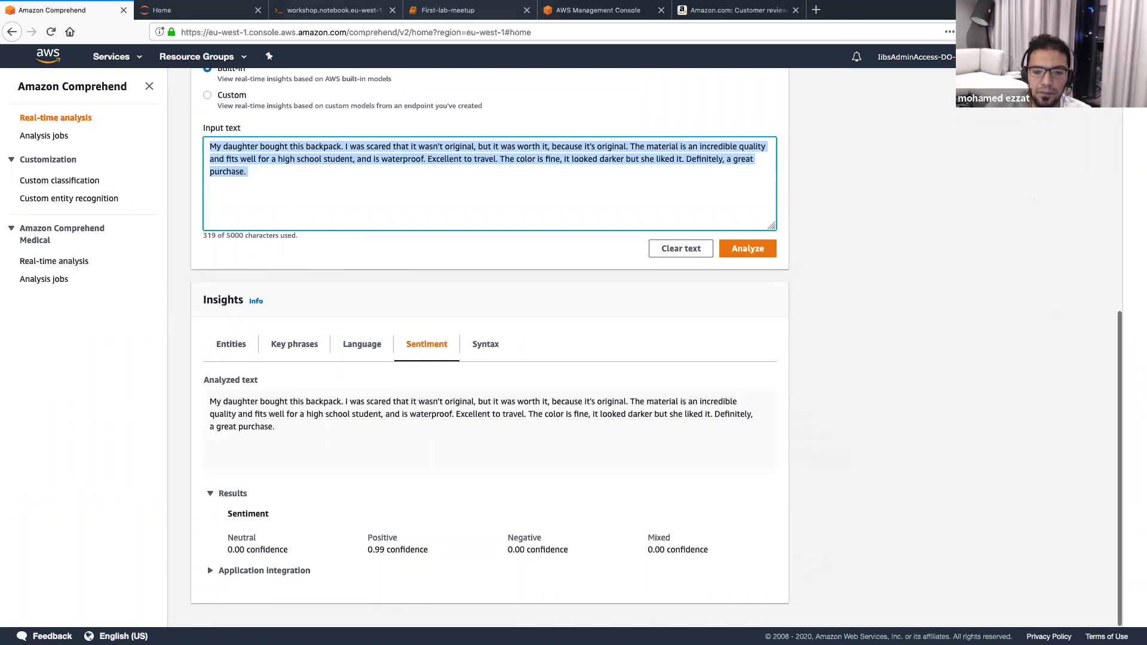
pyautogui.press('BackSpace')
pyautogui.hotkey('ctrl', 'v')
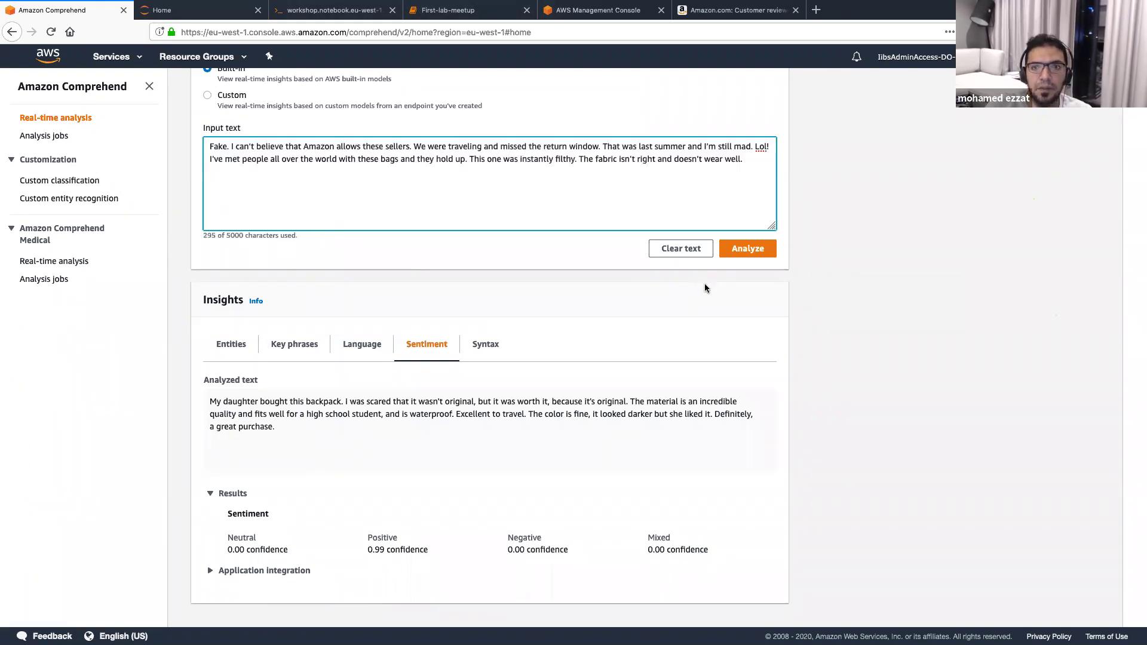
pyautogui.click(753, 251)
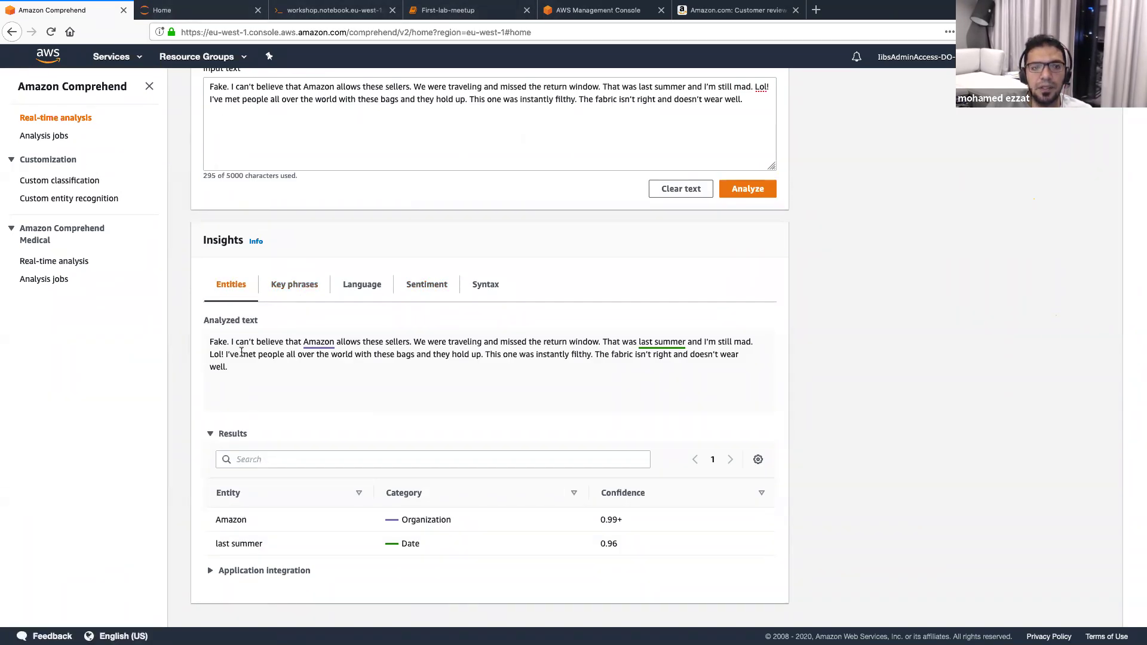
# Go through the 1-star review's key phrases, language and sentiment insights.
pyautogui.click(304, 285)
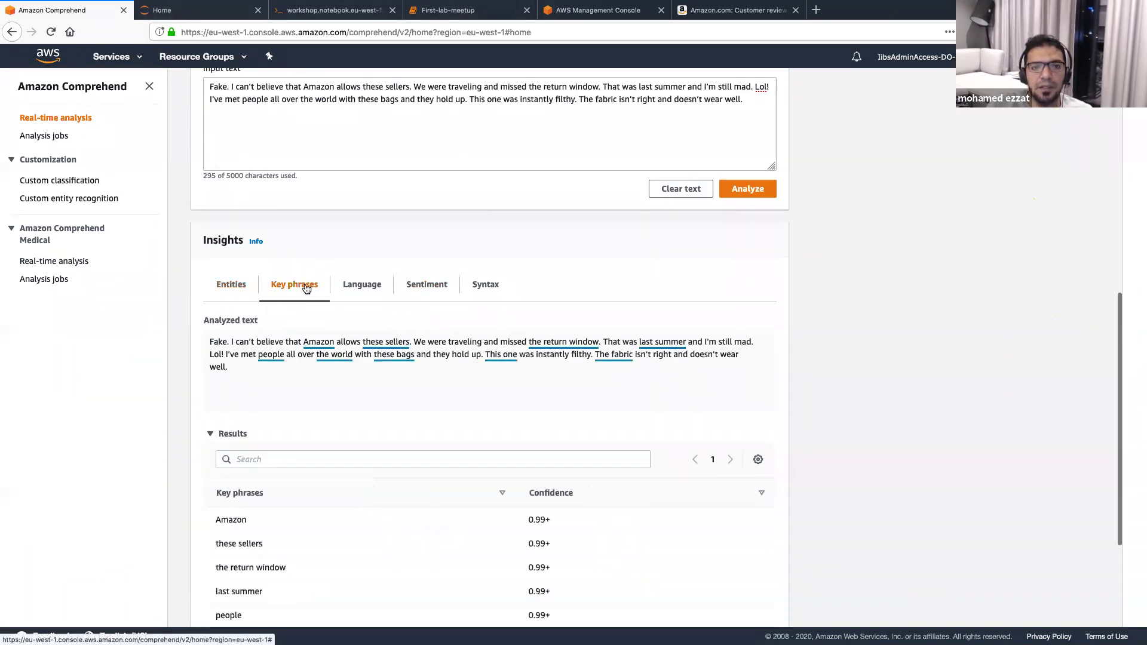
pyautogui.click(368, 284)
pyautogui.click(426, 369)
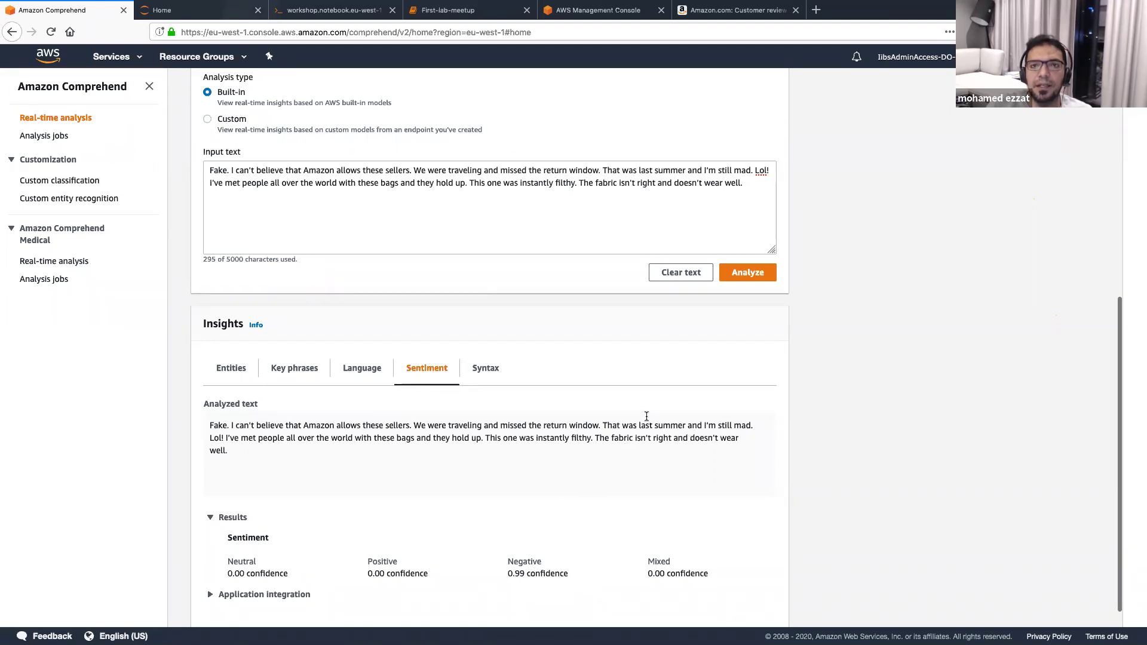
pyautogui.click(215, 16)
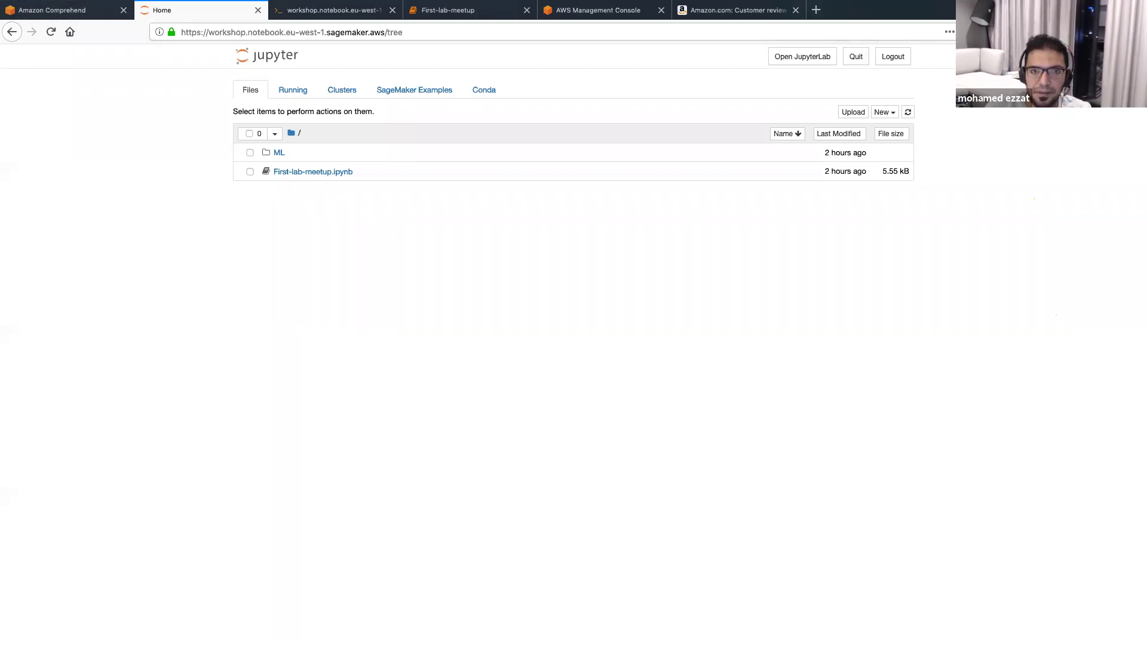
pyautogui.click(489, 11)
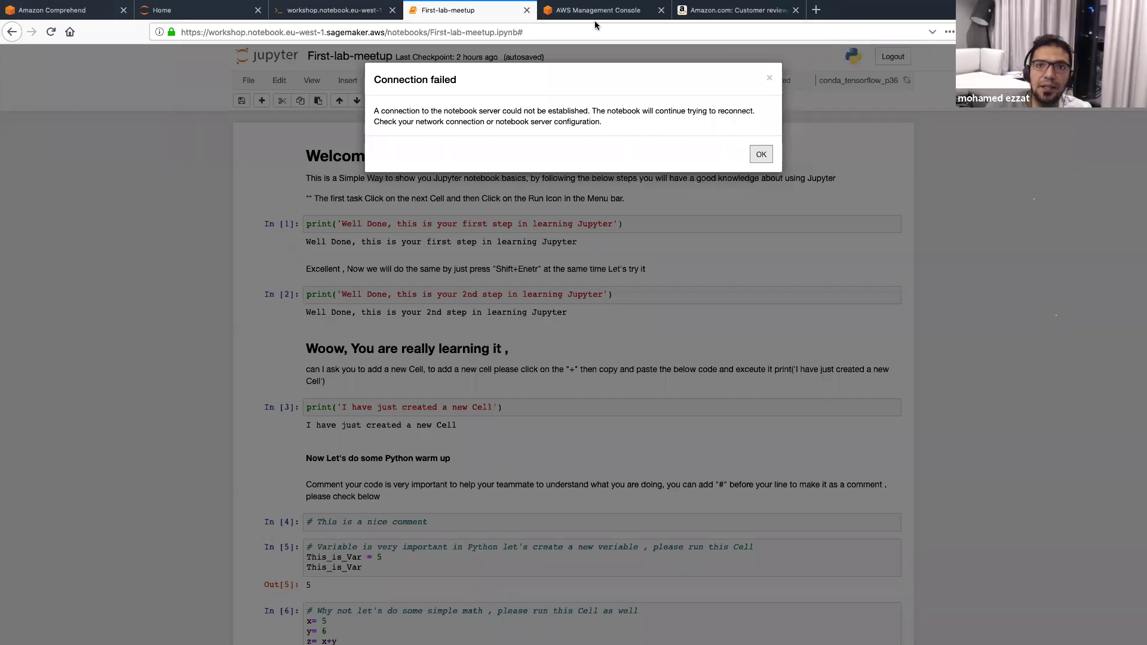
# Return to Amazon Comprehend, take the browser out of full screen and switch to the ML101 presentation in PowerPoint.
pyautogui.click(5, 14)
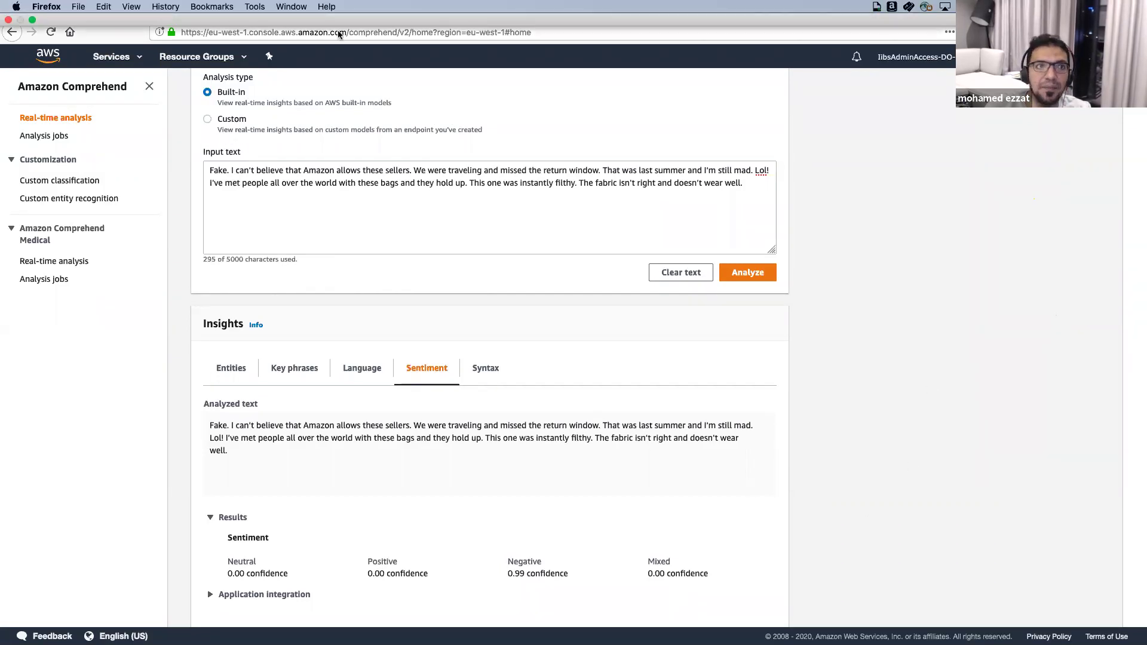
pyautogui.click(31, 20)
pyautogui.click(512, 555)
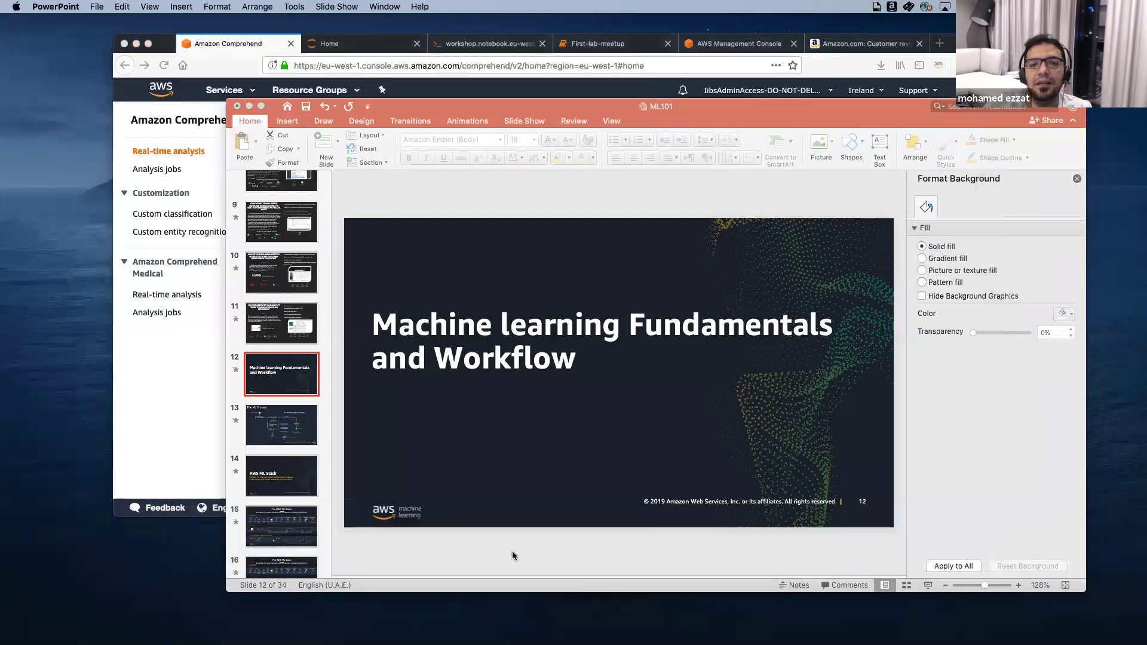